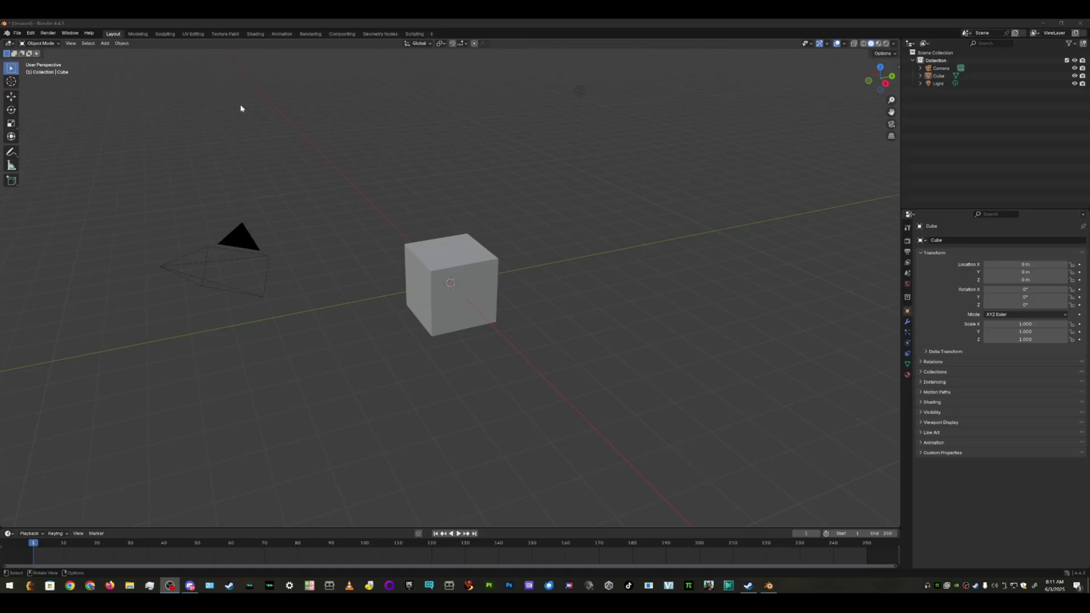
Step: Delete the default camera, cube and light from the scene
{"action": "left_click_drag", "start_coordinate": [144, 71], "coordinate": [709, 318]}
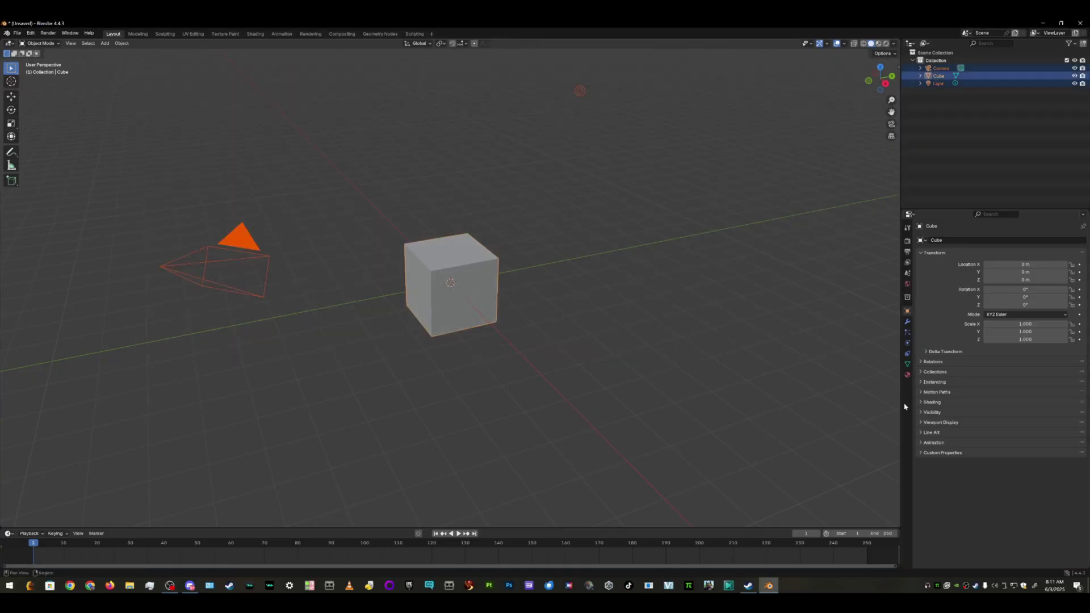
{"action": "key", "text": "Delete"}
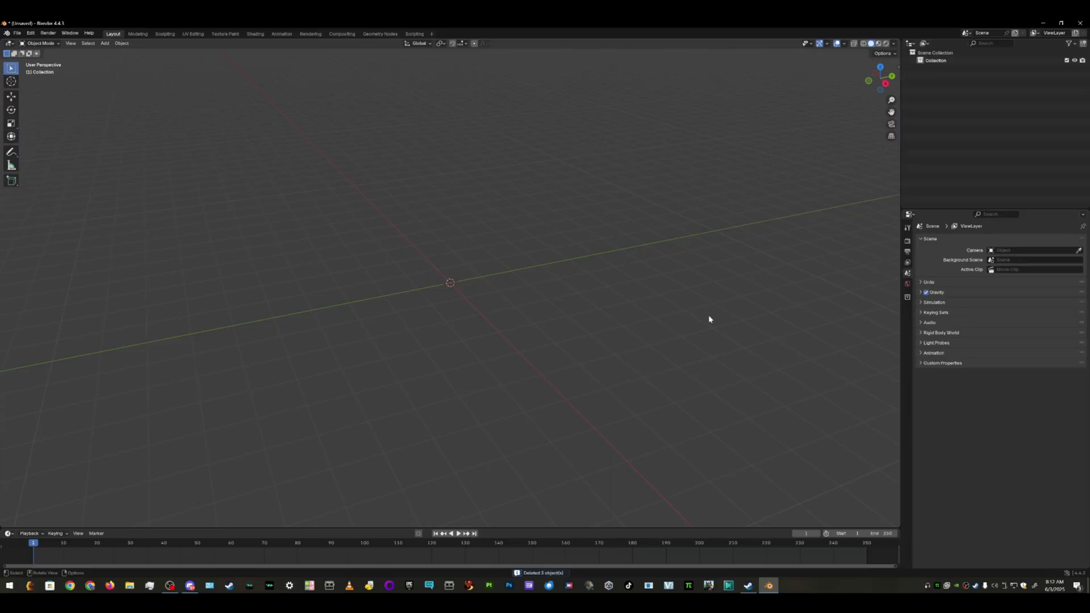
Step: Start an FBX import and browse on the F: drive to the _Unity\Avatars\_Personal folder
{"action": "left_click", "coordinate": [17, 33]}
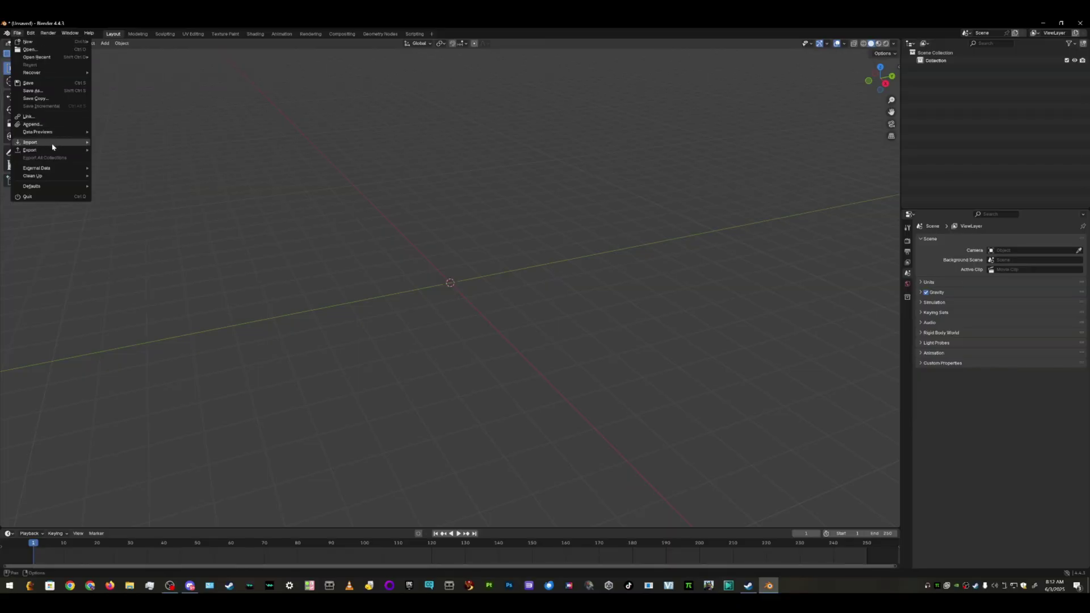
{"action": "mouse_move", "coordinate": [54, 143]}
{"action": "left_click", "coordinate": [125, 211]}
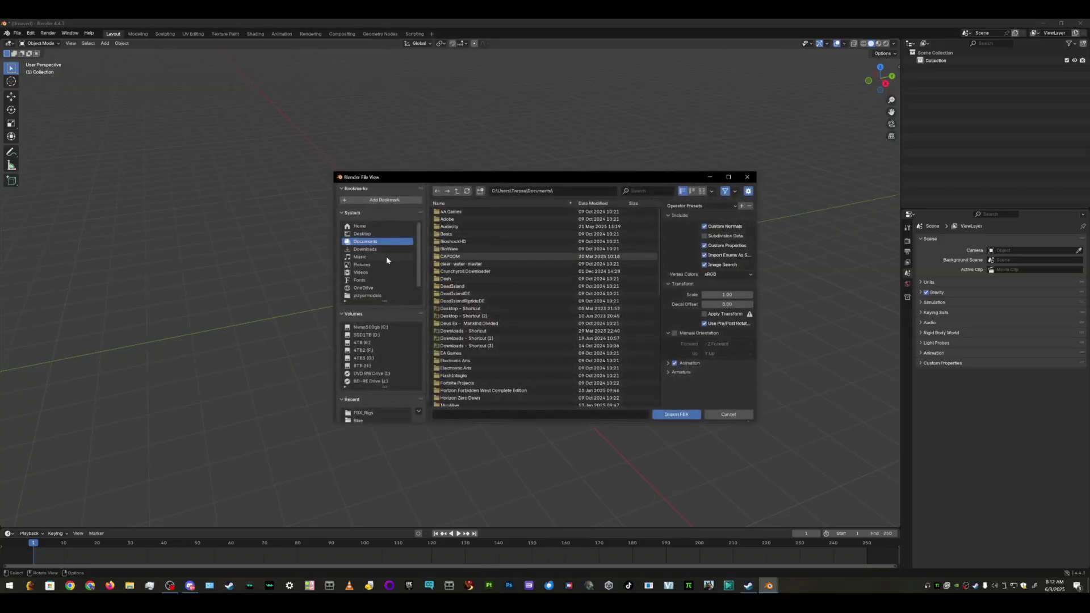
{"action": "left_click", "coordinate": [391, 351]}
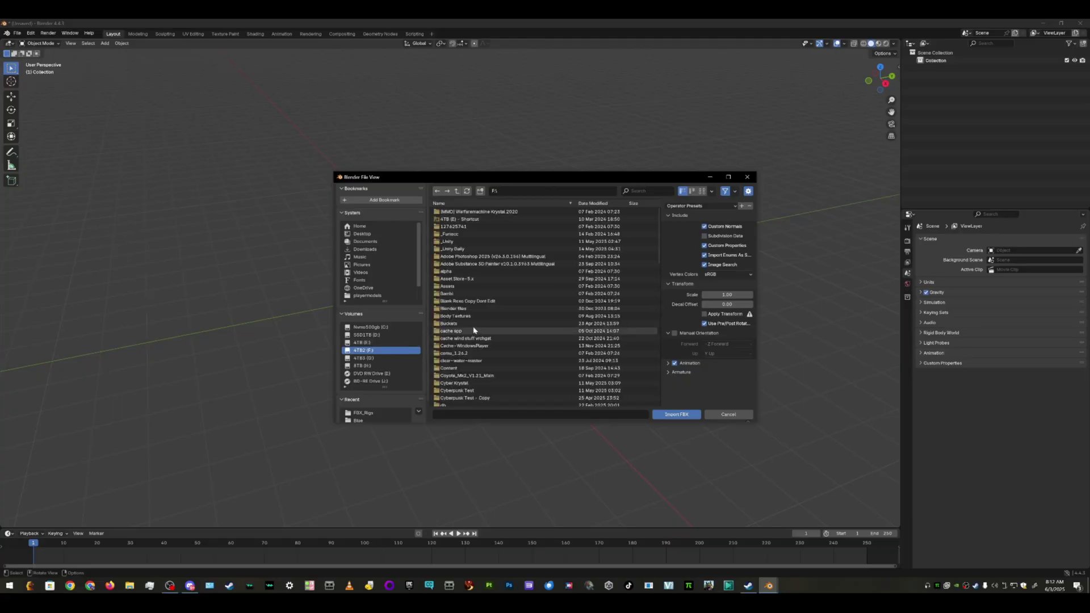
{"action": "scroll", "coordinate": [494, 306], "scroll_direction": "down", "scroll_amount": 5}
{"action": "scroll", "coordinate": [519, 313], "scroll_direction": "down", "scroll_amount": 5}
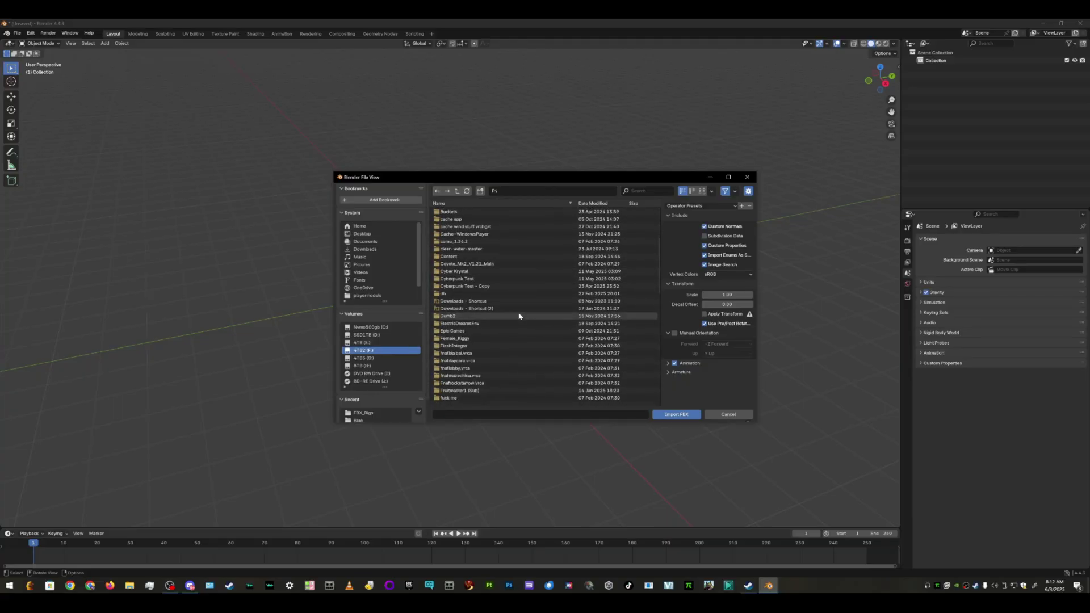
{"action": "scroll", "coordinate": [507, 305], "scroll_direction": "up", "scroll_amount": 8}
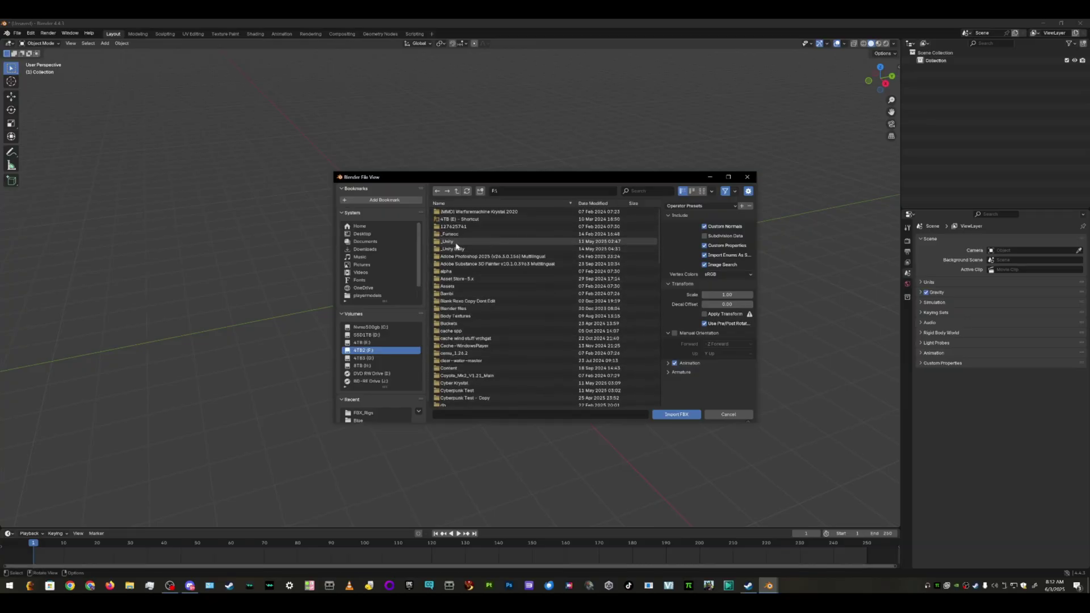
{"action": "double_click", "coordinate": [457, 243]}
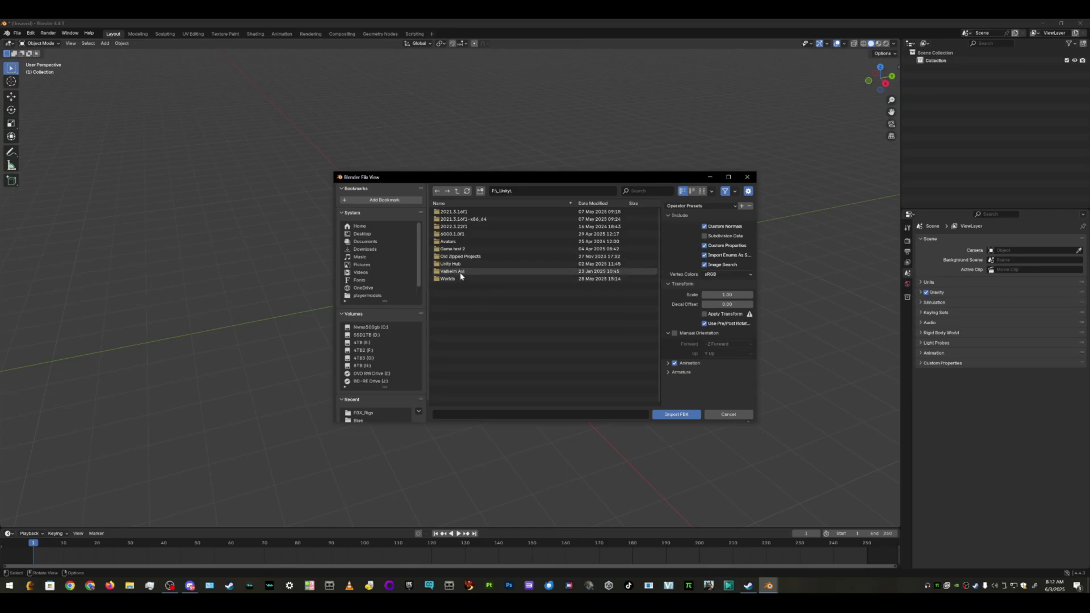
{"action": "double_click", "coordinate": [448, 242]}
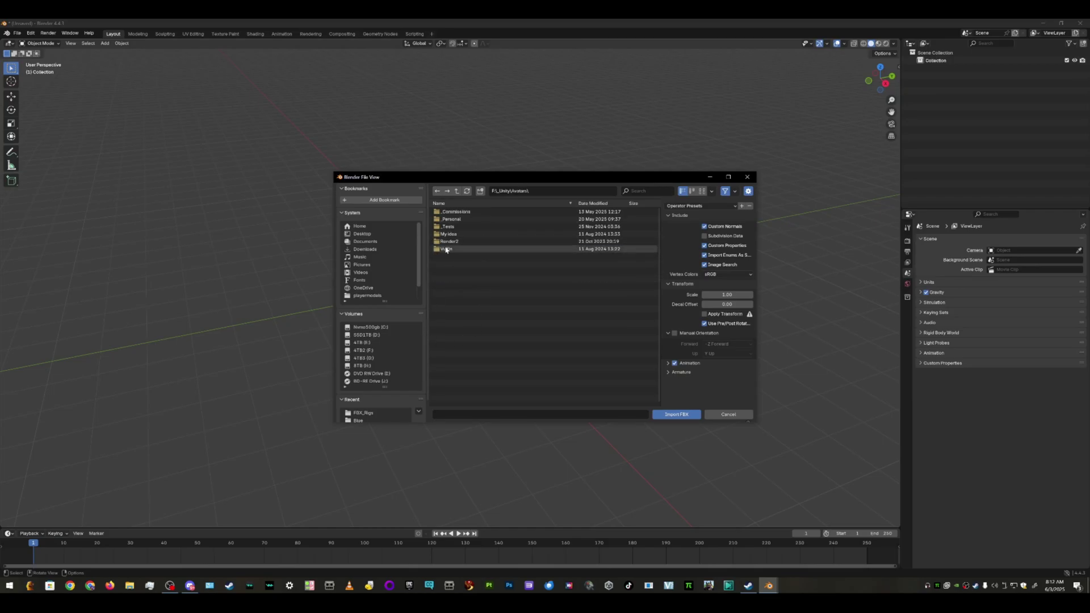
{"action": "double_click", "coordinate": [450, 219]}
Step: Find the Neo Rex project folder among the personal avatars and open it
{"action": "scroll", "coordinate": [518, 311], "scroll_direction": "down", "scroll_amount": 5}
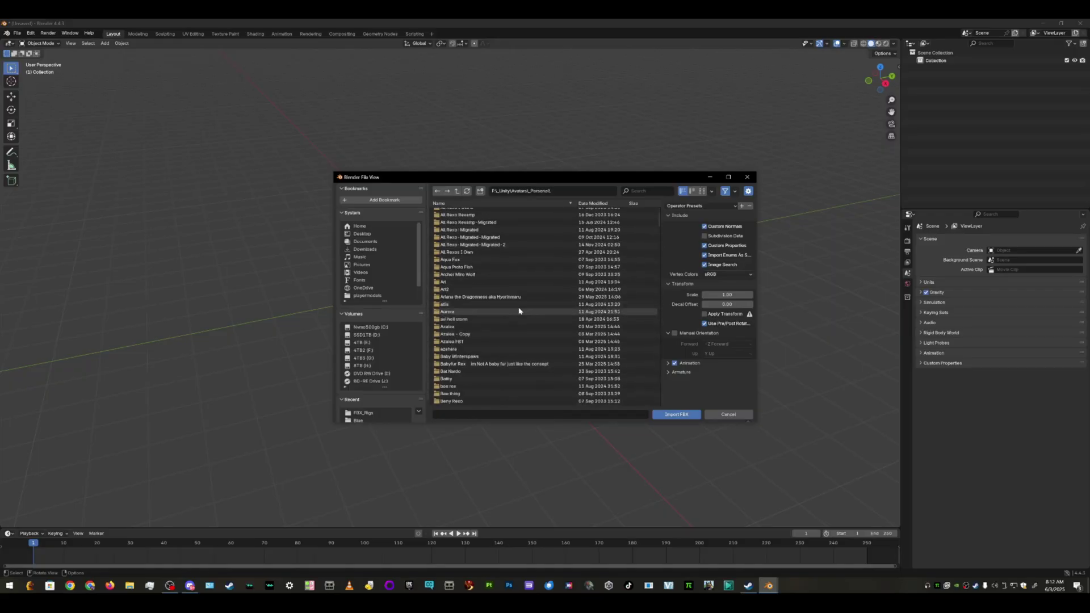
{"action": "scroll", "coordinate": [488, 317], "scroll_direction": "down", "scroll_amount": 10}
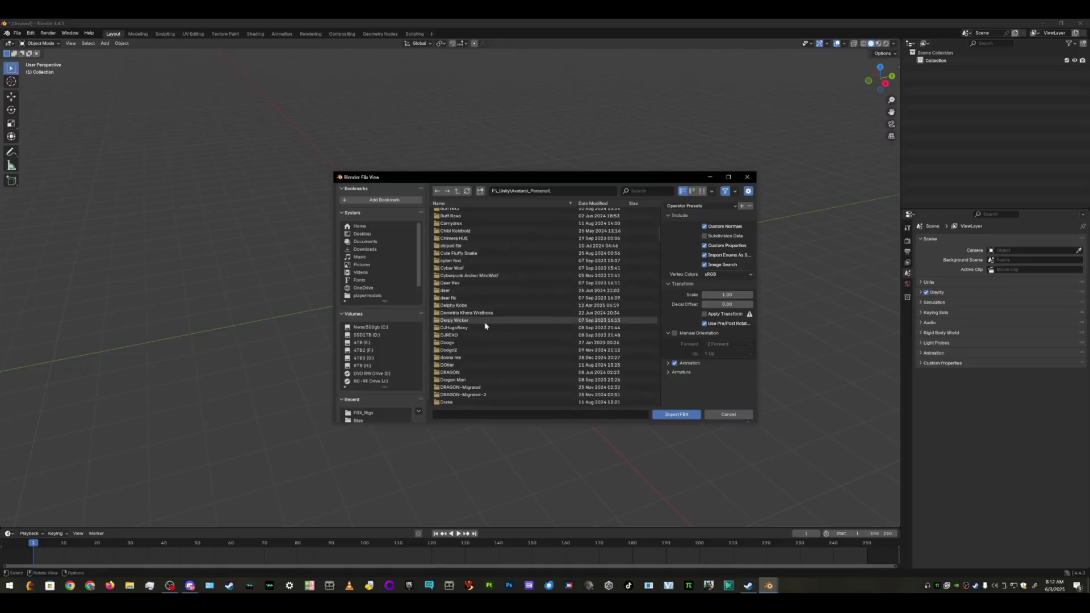
{"action": "scroll", "coordinate": [495, 325], "scroll_direction": "down", "scroll_amount": 2}
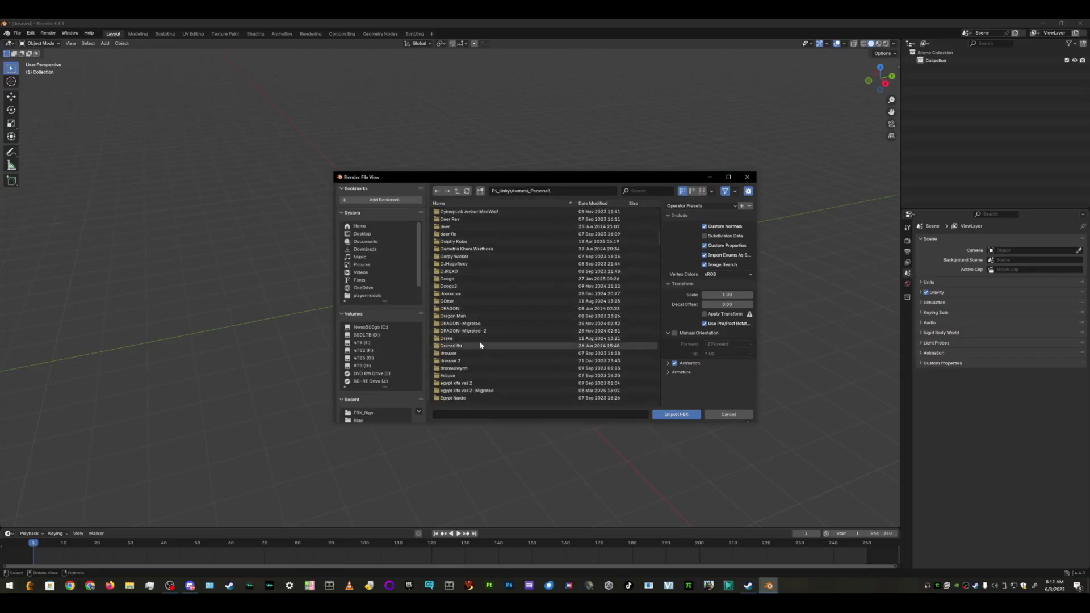
{"action": "scroll", "coordinate": [471, 342], "scroll_direction": "down", "scroll_amount": 8}
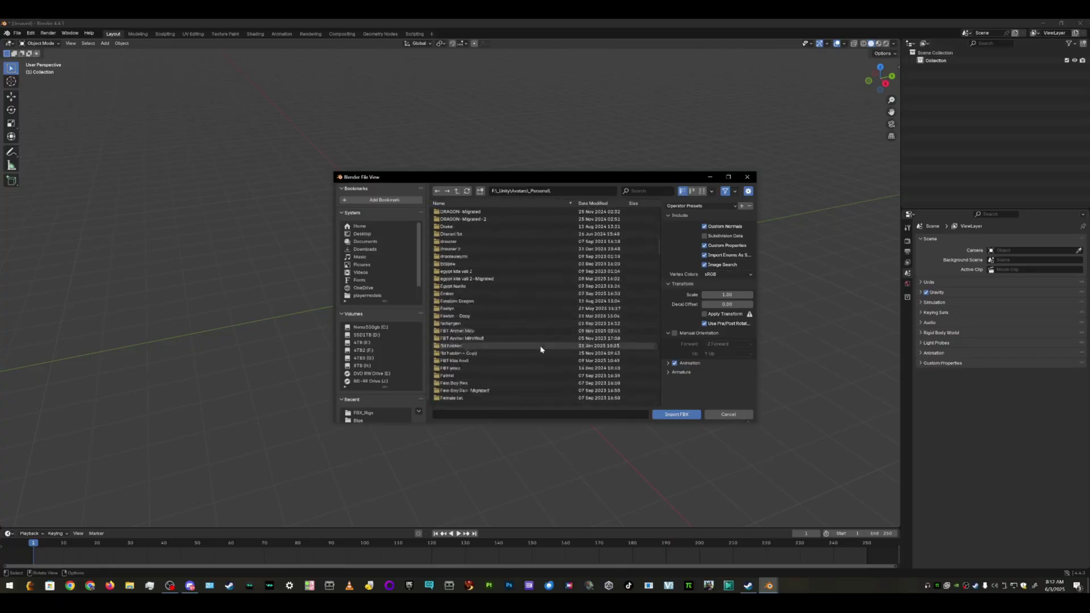
{"action": "scroll", "coordinate": [503, 352], "scroll_direction": "down", "scroll_amount": 2}
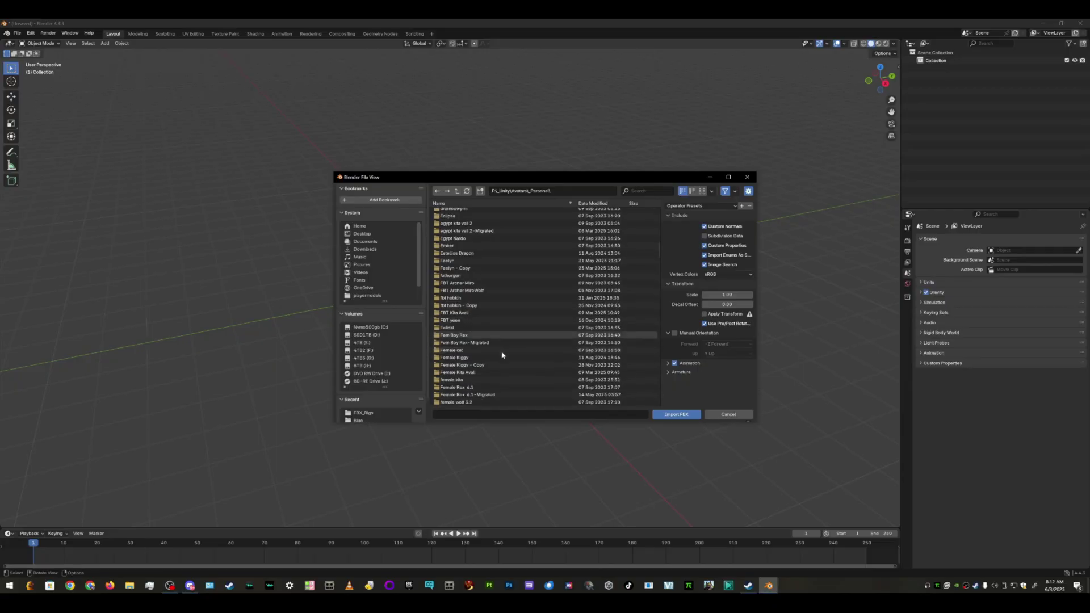
{"action": "scroll", "coordinate": [516, 353], "scroll_direction": "down", "scroll_amount": 2}
{"action": "scroll", "coordinate": [545, 348], "scroll_direction": "down", "scroll_amount": 5}
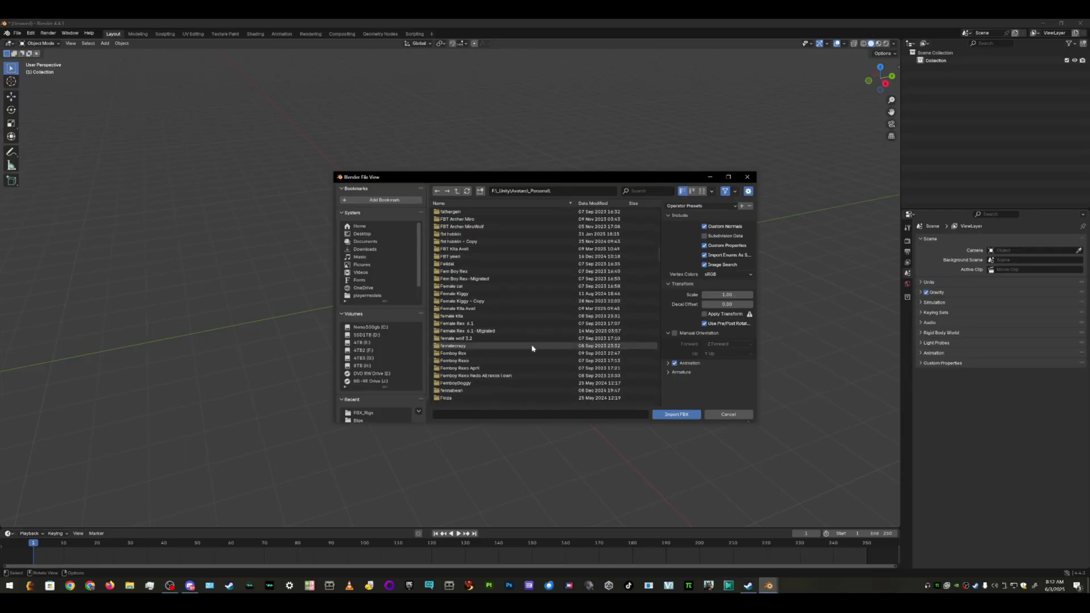
{"action": "scroll", "coordinate": [491, 316], "scroll_direction": "down", "scroll_amount": 4}
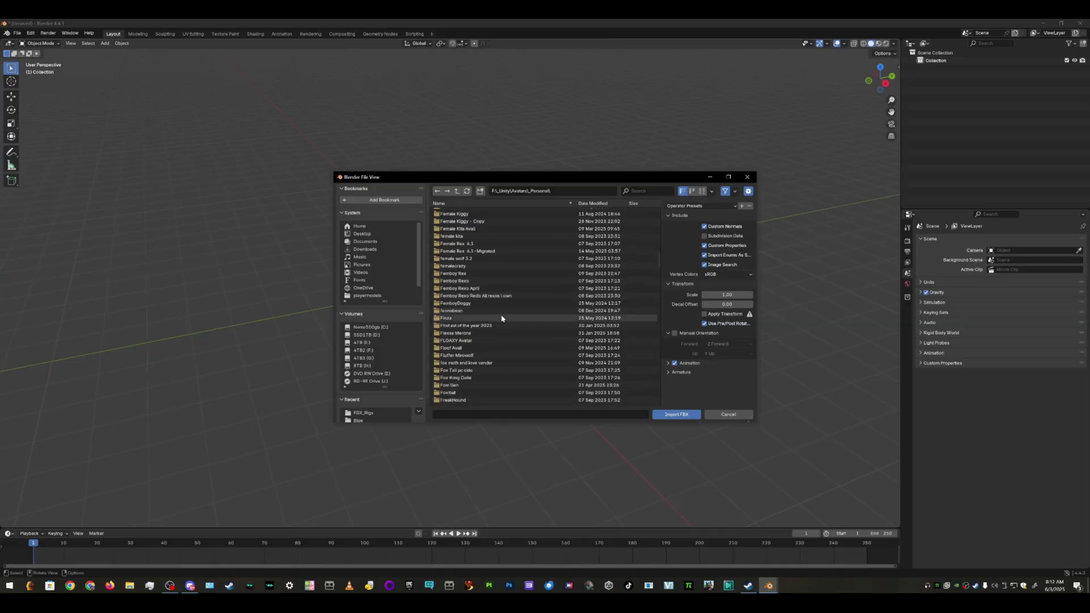
{"action": "scroll", "coordinate": [517, 341], "scroll_direction": "down", "scroll_amount": 6}
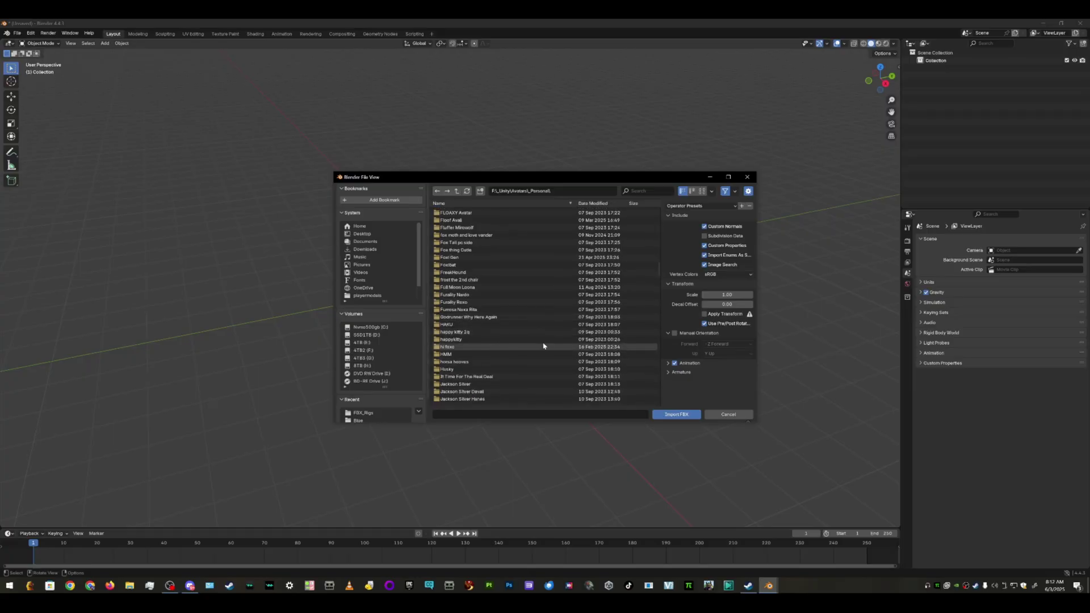
{"action": "scroll", "coordinate": [517, 347], "scroll_direction": "down", "scroll_amount": 5}
{"action": "scroll", "coordinate": [519, 345], "scroll_direction": "down", "scroll_amount": 12}
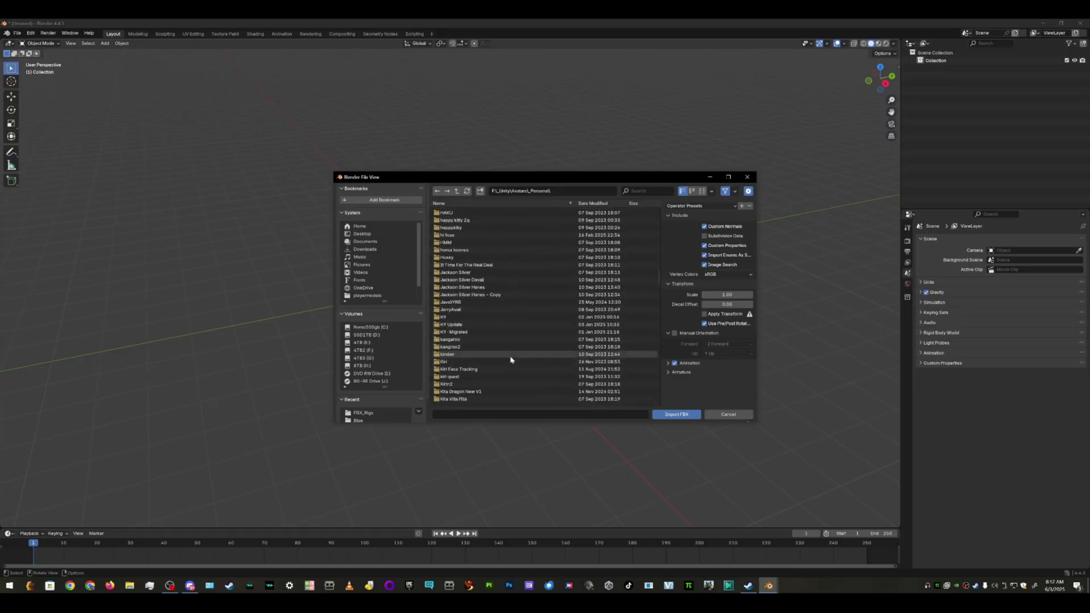
{"action": "scroll", "coordinate": [545, 351], "scroll_direction": "down", "scroll_amount": 12}
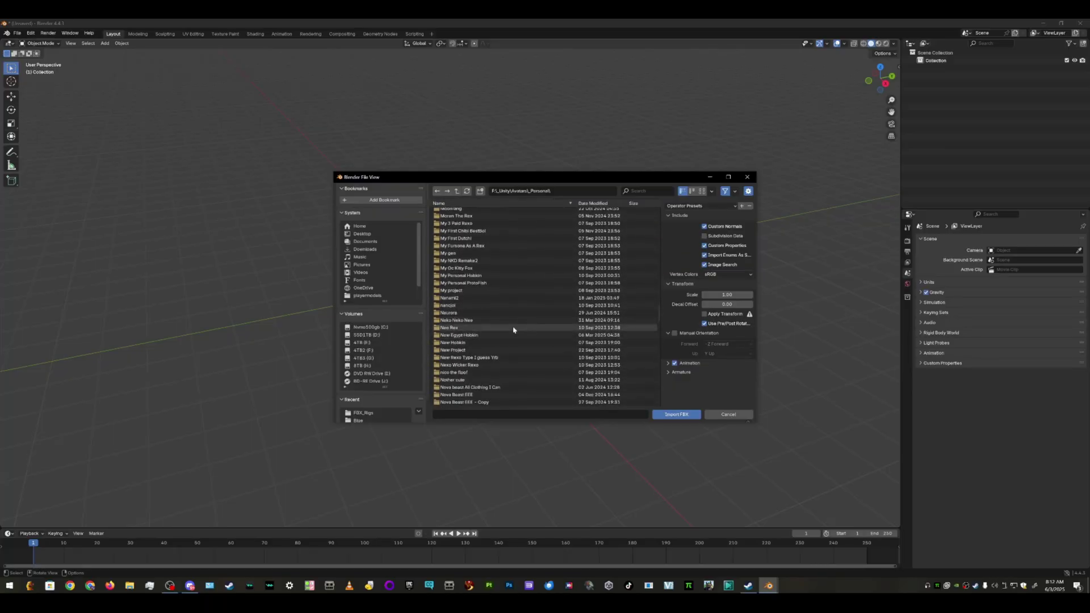
{"action": "double_click", "coordinate": [487, 328]}
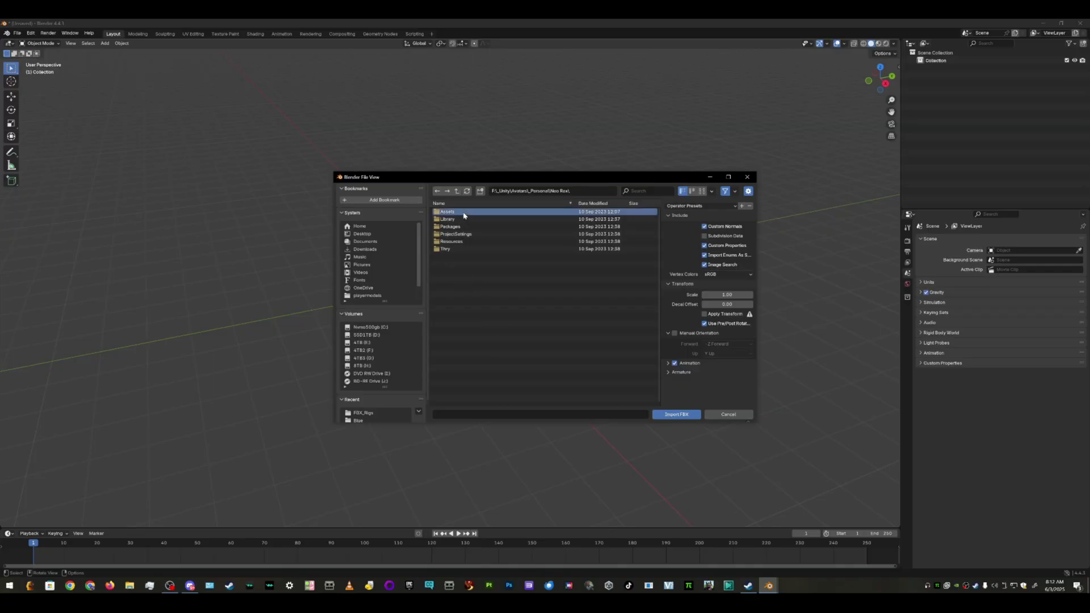
Step: Import RexouiumRig1.6_V265_OneMesh.fbx from the Rig1.6 (HeadJntMovedUp) folder inside Assets\Avatars\Rexouium\FBX_Rigs
{"action": "double_click", "coordinate": [446, 212]}
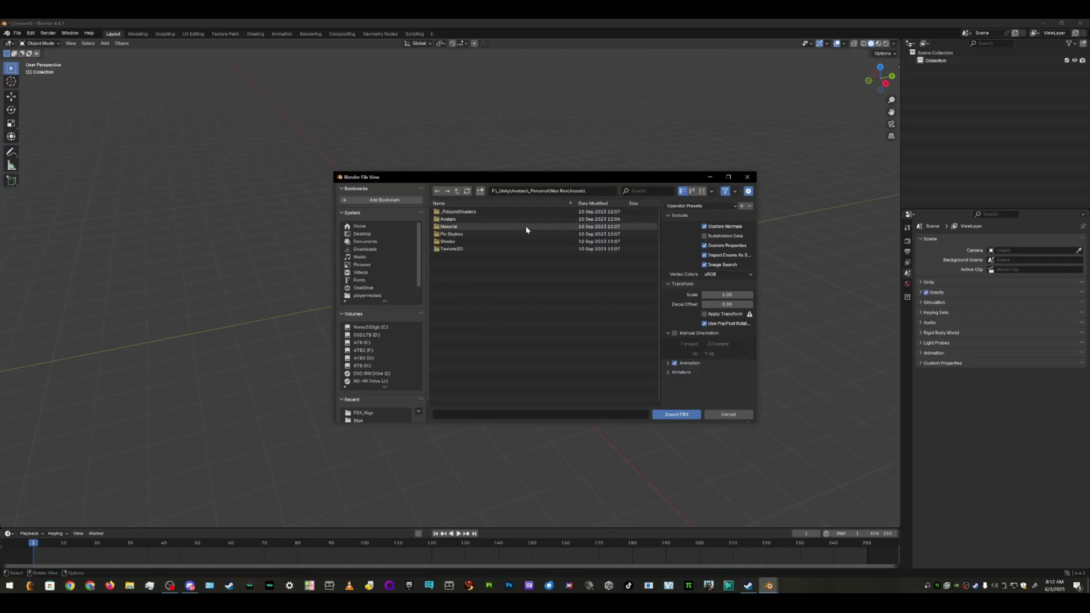
{"action": "double_click", "coordinate": [455, 219]}
{"action": "double_click", "coordinate": [451, 212]}
{"action": "double_click", "coordinate": [466, 219]}
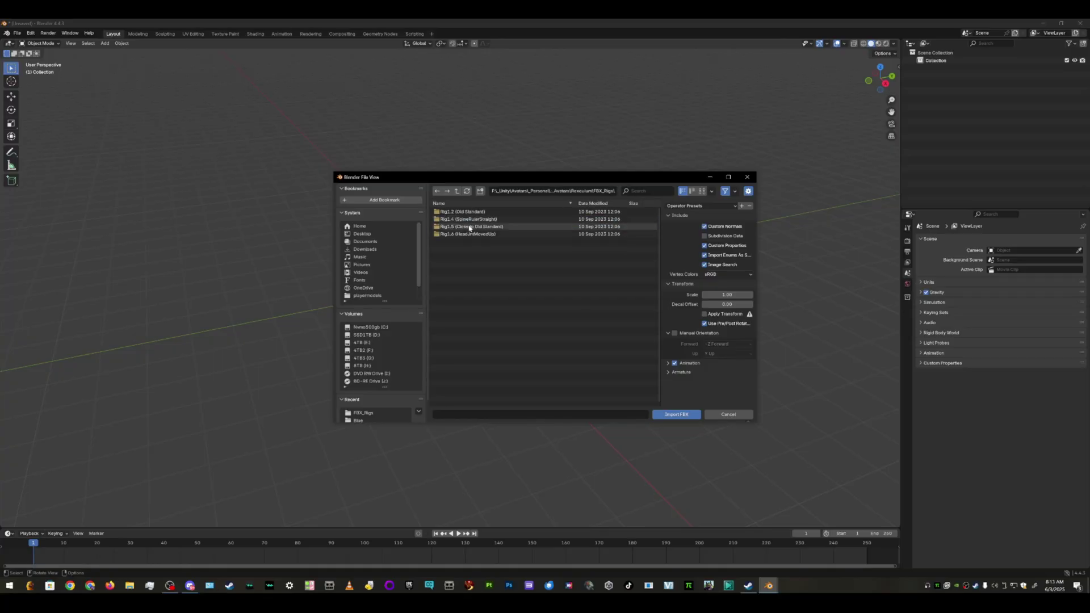
{"action": "double_click", "coordinate": [458, 234]}
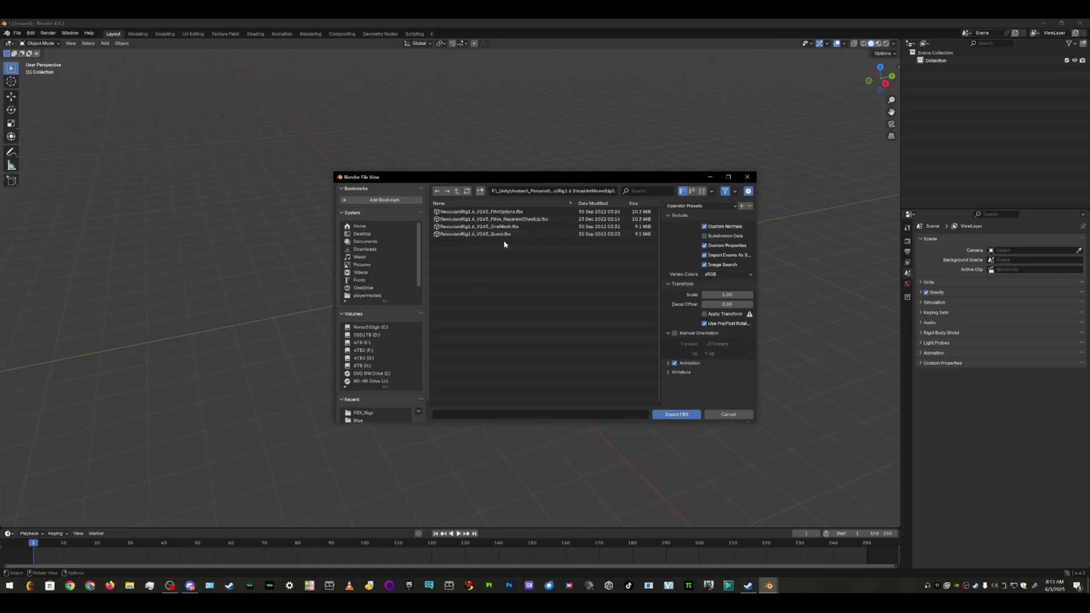
{"action": "left_click", "coordinate": [498, 226]}
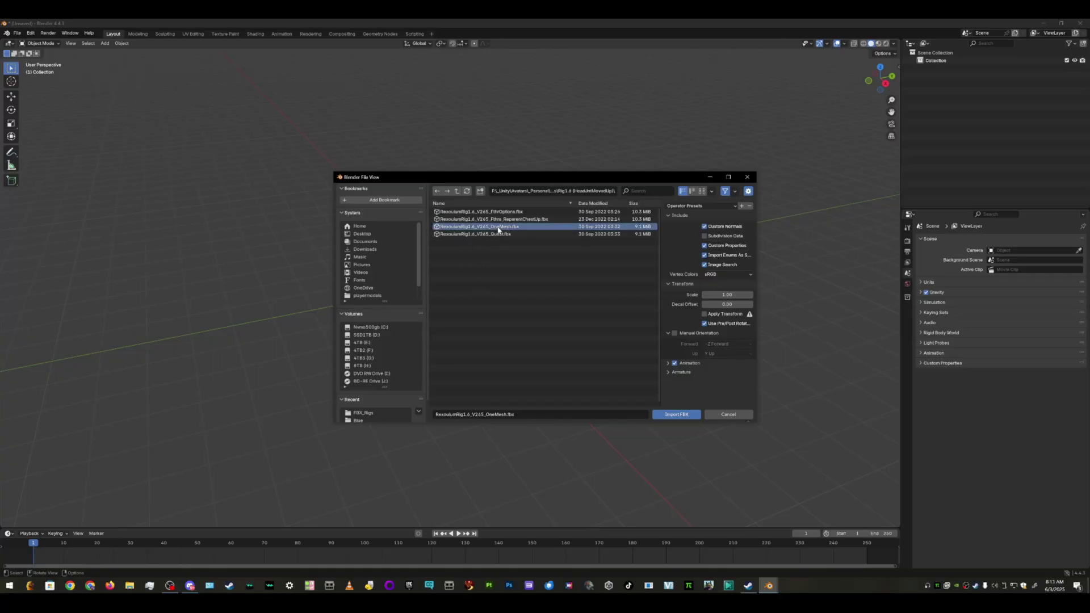
{"action": "left_click", "coordinate": [674, 413]}
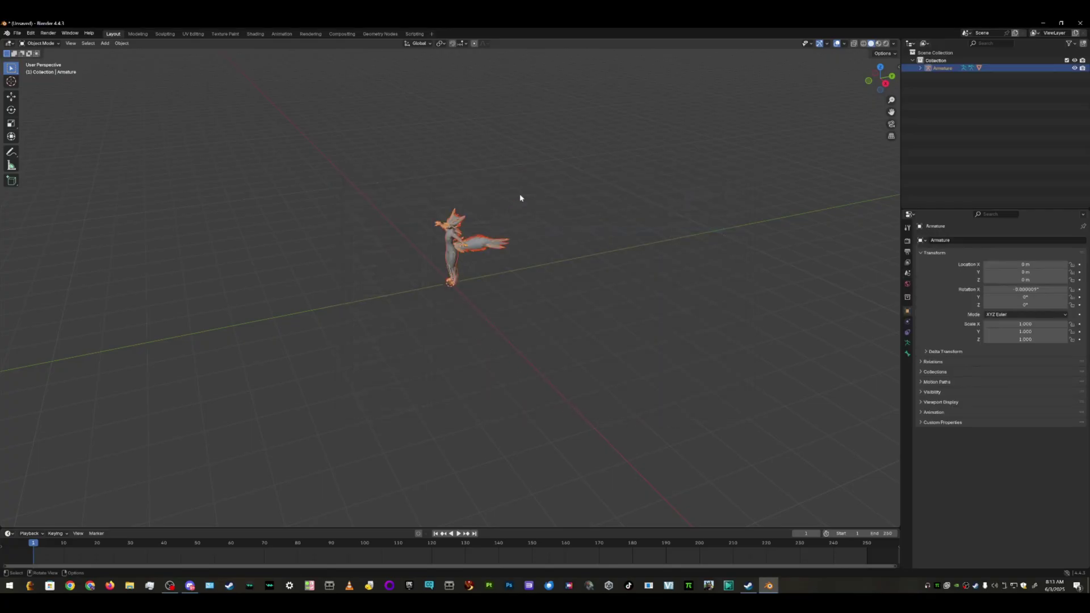
Step: In the Modeling workspace, return the armature to Object Mode and select the avatar's body mesh
{"action": "scroll", "coordinate": [494, 245], "scroll_direction": "up", "scroll_amount": 6}
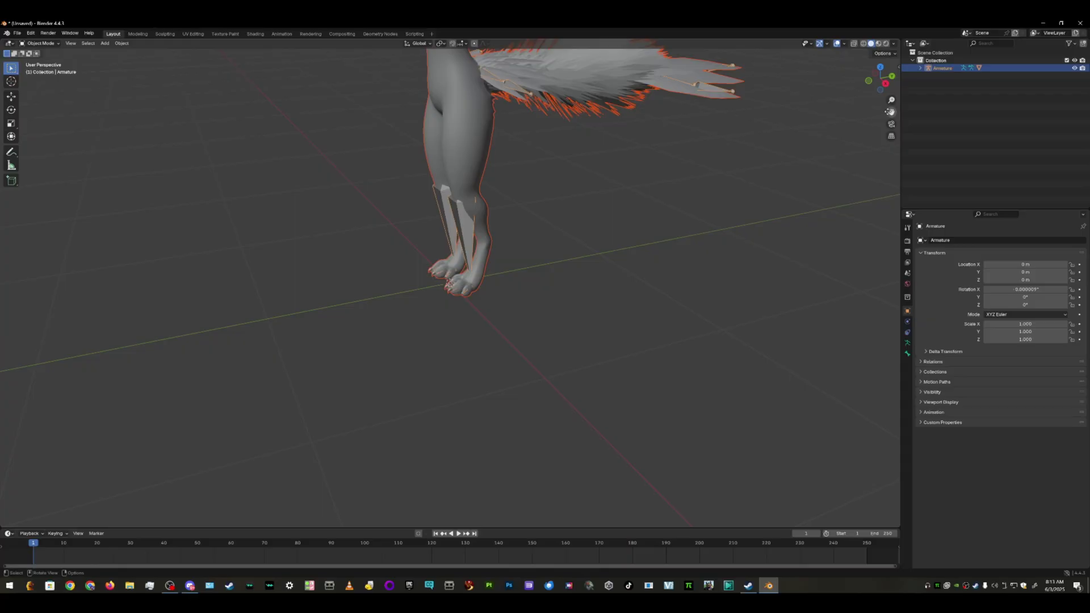
{"action": "left_click_drag", "start_coordinate": [890, 112], "coordinate": [883, 334]}
{"action": "left_click_drag", "start_coordinate": [880, 78], "coordinate": [595, 67]}
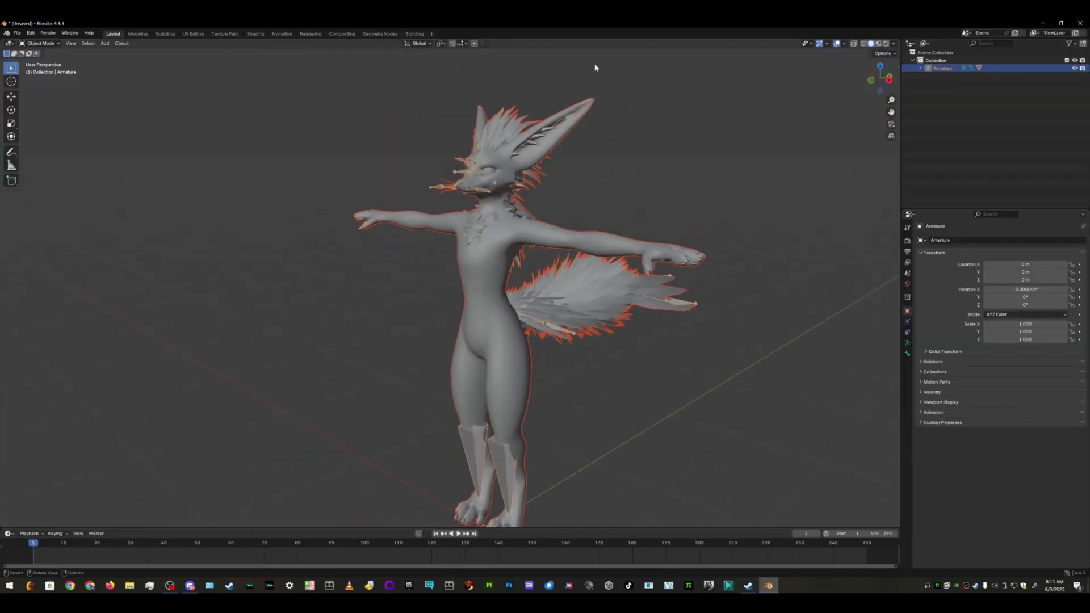
{"action": "left_click", "coordinate": [138, 34]}
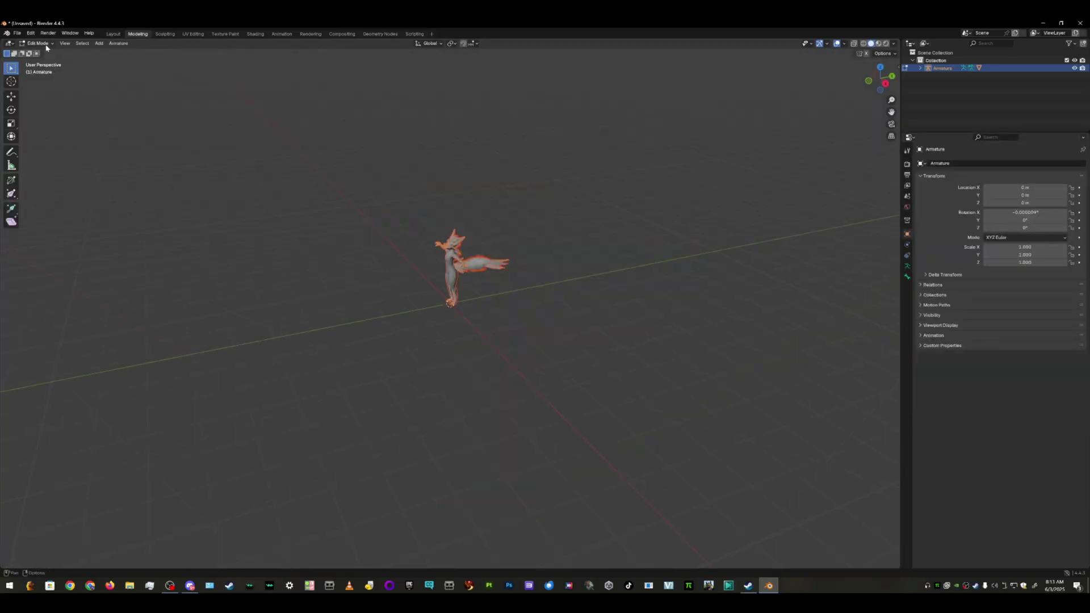
{"action": "left_click", "coordinate": [46, 45]}
{"action": "left_click", "coordinate": [42, 52]}
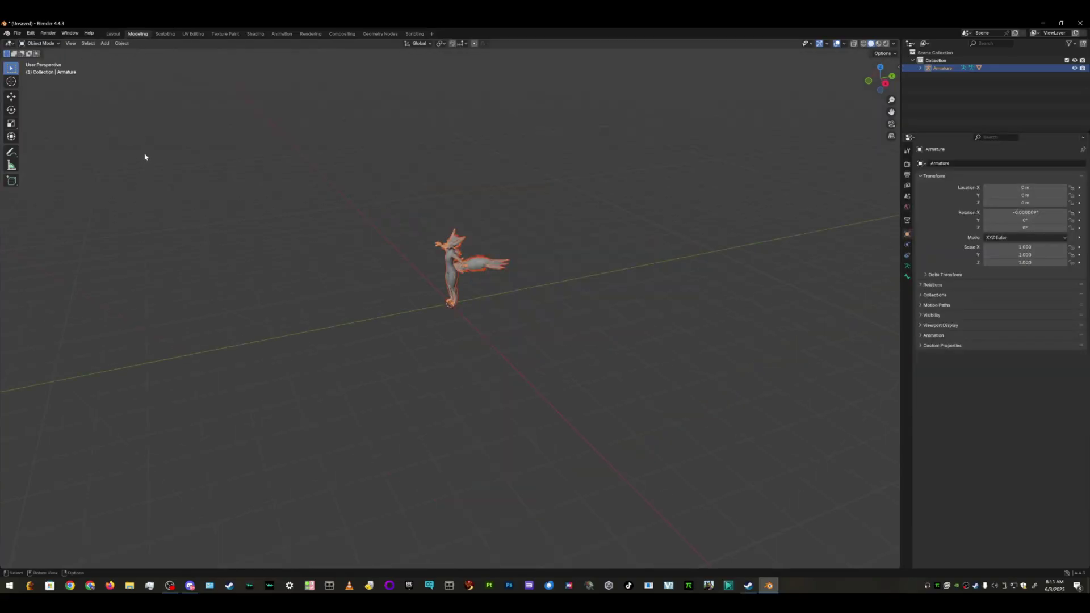
{"action": "left_click", "coordinate": [447, 271]}
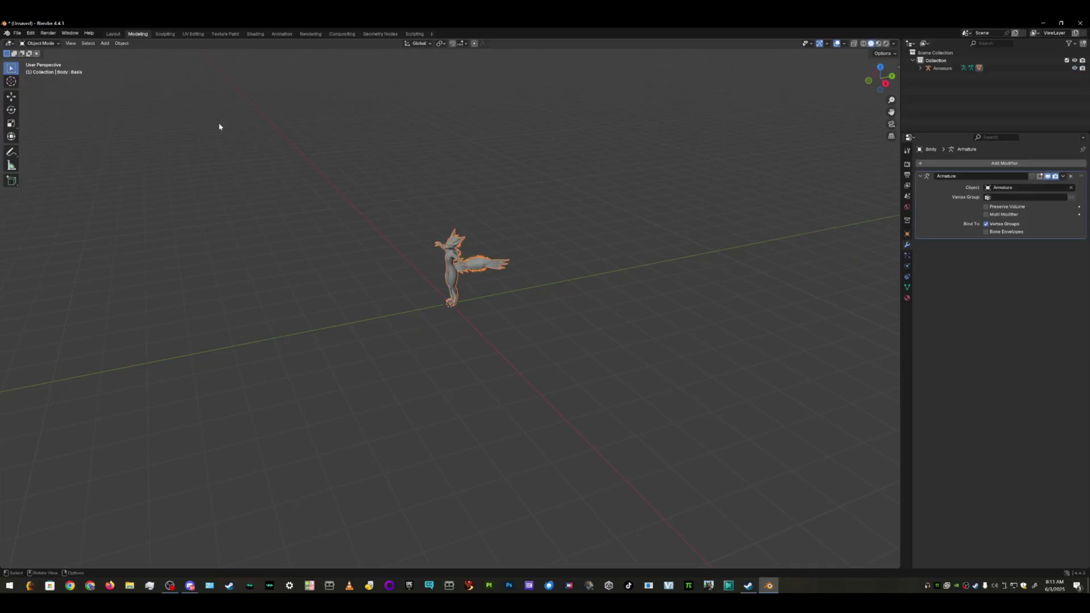
Step: Put the selected body mesh into Edit Mode
{"action": "left_click", "coordinate": [40, 43]}
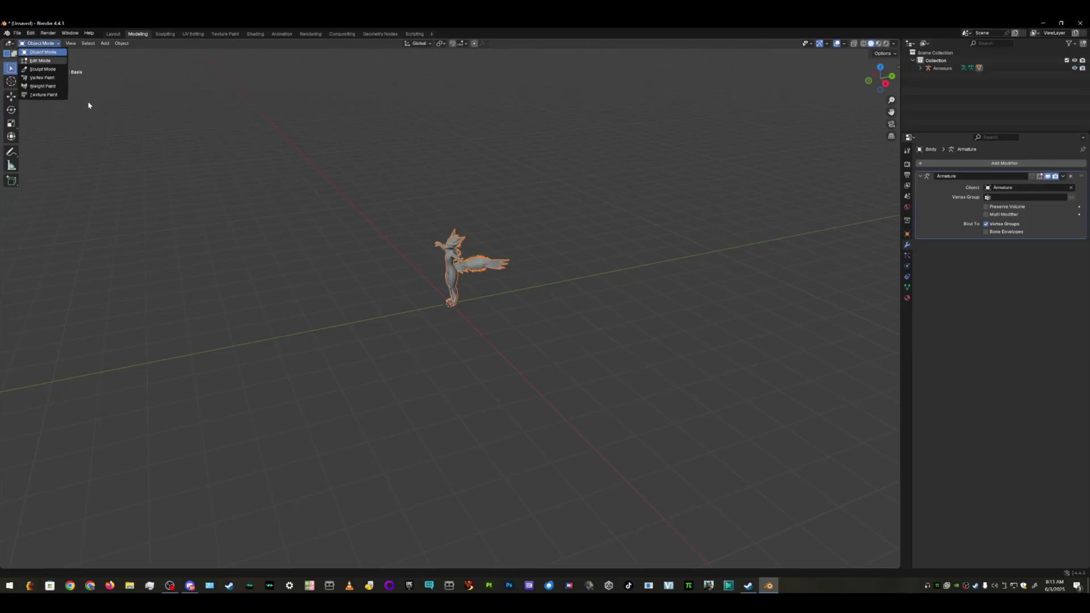
{"action": "key", "text": "e"}
{"action": "scroll", "coordinate": [400, 211], "scroll_direction": "up", "scroll_amount": 5}
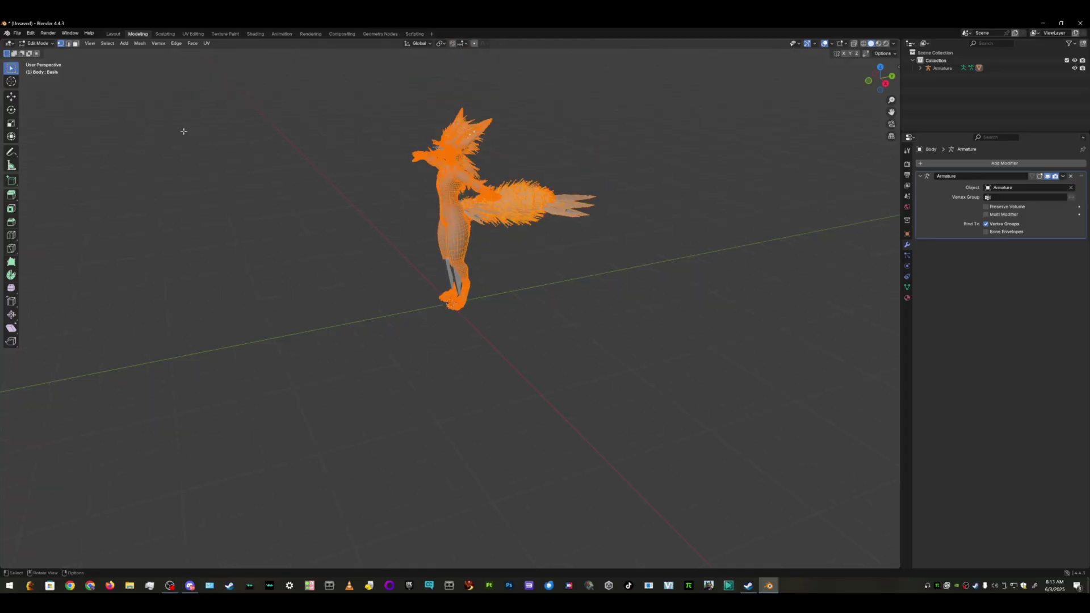
Step: Switch to the Texture Paint workspace and bring up the body mesh's UV layout
{"action": "left_click", "coordinate": [225, 33]}
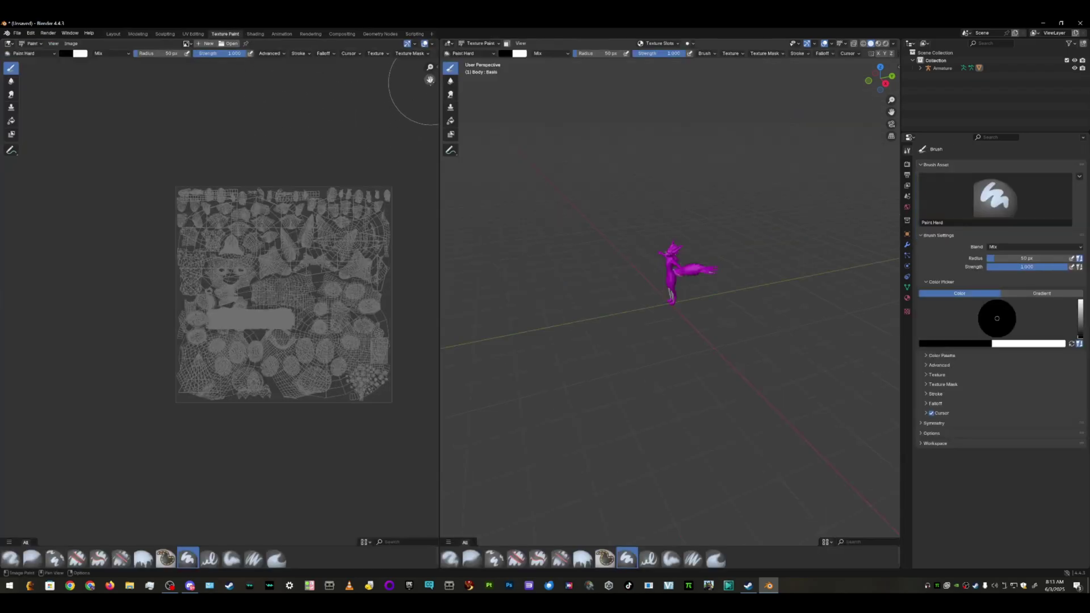
{"action": "scroll", "coordinate": [377, 92], "scroll_direction": "up", "scroll_amount": 1}
{"action": "scroll", "coordinate": [376, 92], "scroll_direction": "up", "scroll_amount": 2}
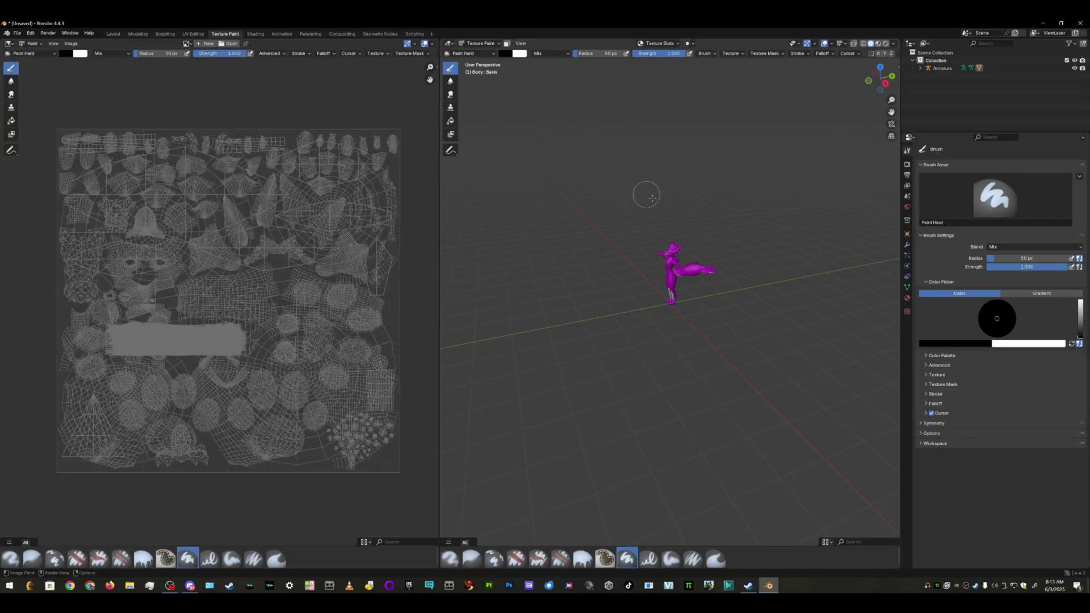
Step: Create a new blank 1024 x 1024 px black image named Untitled with alpha under the body's UV layout
{"action": "scroll", "coordinate": [721, 156], "scroll_direction": "up", "scroll_amount": 3}
{"action": "scroll", "coordinate": [721, 156], "scroll_direction": "up", "scroll_amount": 4}
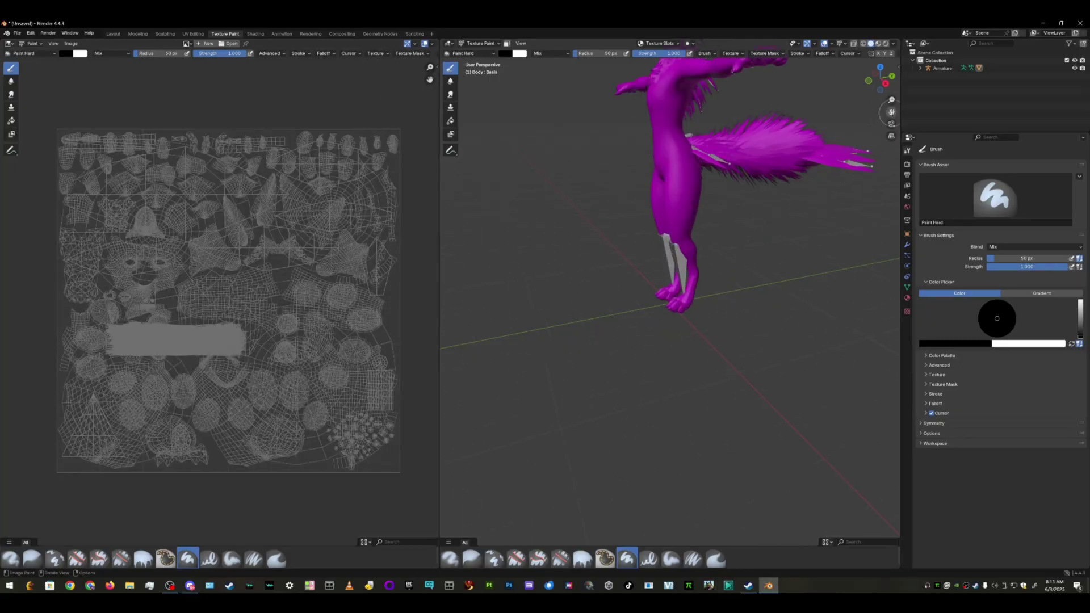
{"action": "left_click_drag", "start_coordinate": [890, 112], "coordinate": [883, 209]}
{"action": "mouse_move", "coordinate": [879, 78]}
{"action": "left_mouse_down"}
{"action": "mouse_move", "coordinate": [800, 82]}
{"action": "mouse_move", "coordinate": [786, 100]}
{"action": "left_mouse_up"}
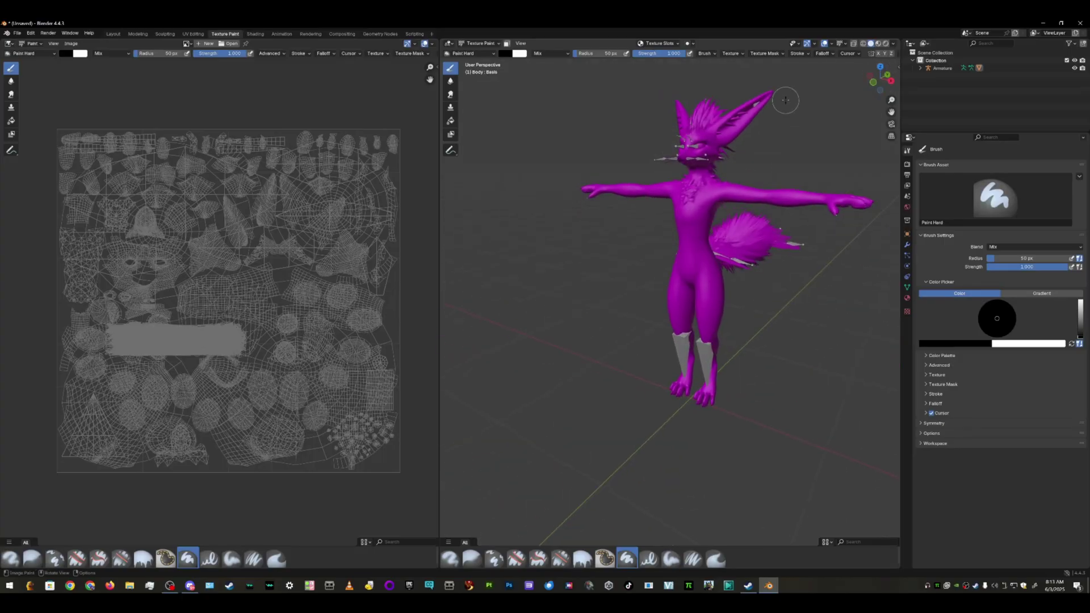
{"action": "left_click", "coordinate": [209, 44]}
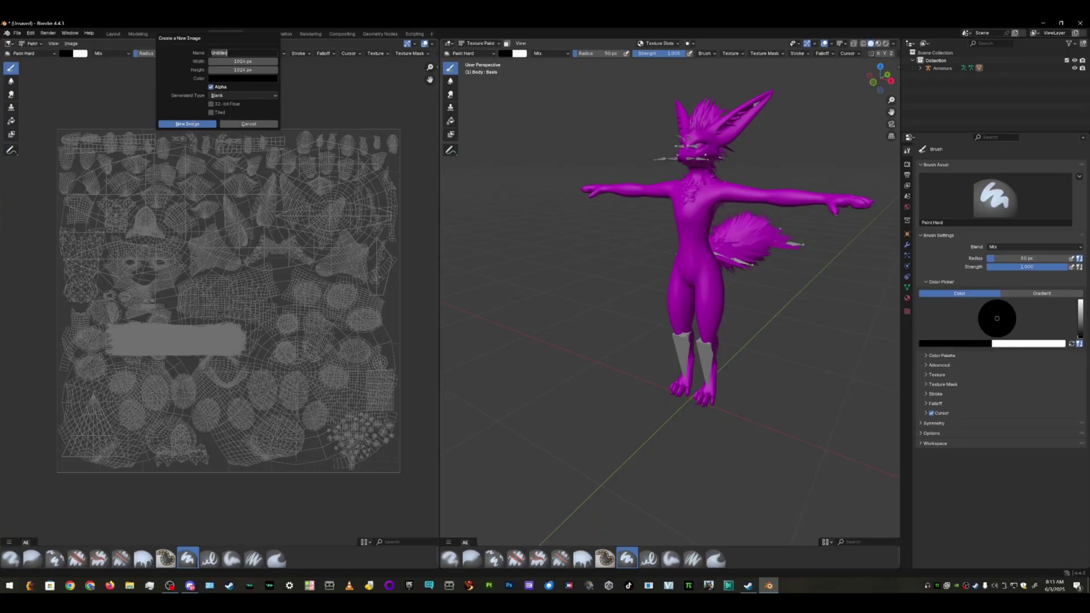
{"action": "left_click", "coordinate": [187, 123]}
{"action": "scroll", "coordinate": [246, 119], "scroll_direction": "down", "scroll_amount": 4}
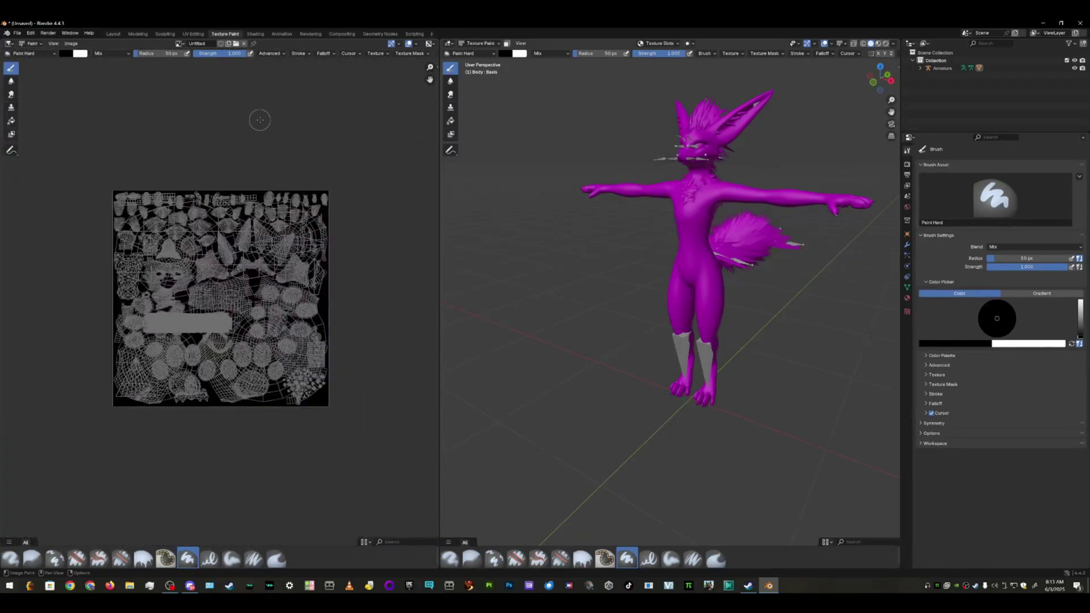
{"action": "scroll", "coordinate": [261, 115], "scroll_direction": "up", "scroll_amount": 2}
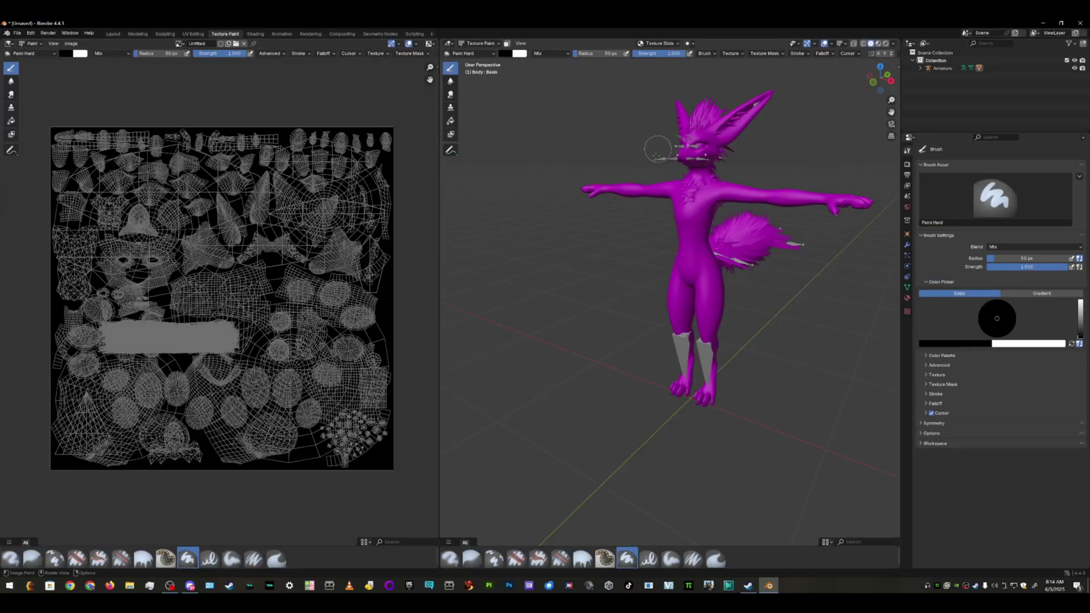
Step: Give the BodyMatt material an Image Texture as its Base Color, using the Untitled image
{"action": "left_click", "coordinate": [907, 298]}
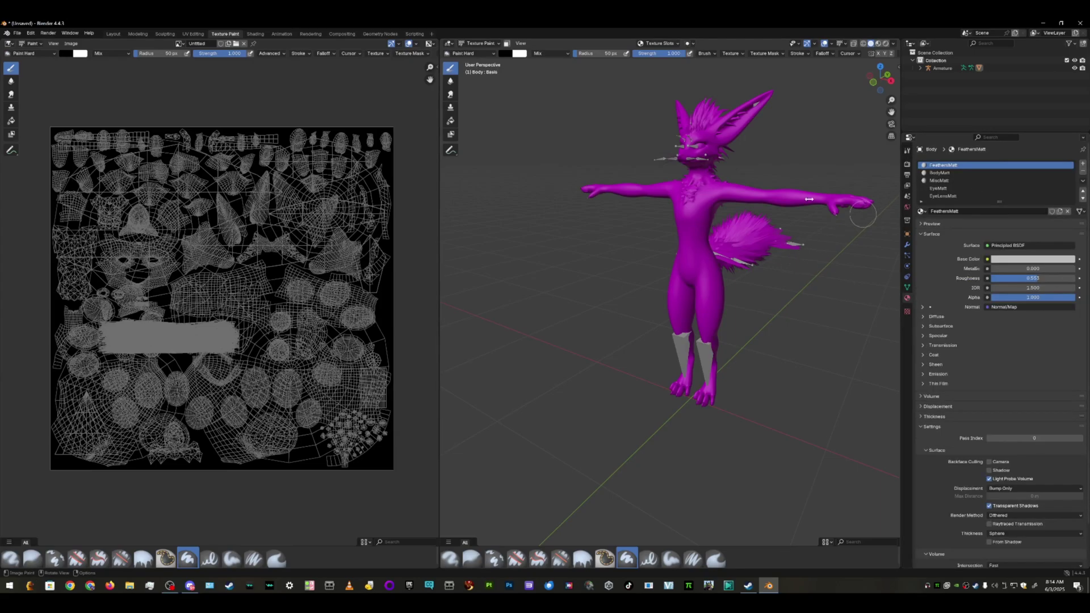
{"action": "left_click", "coordinate": [939, 173]}
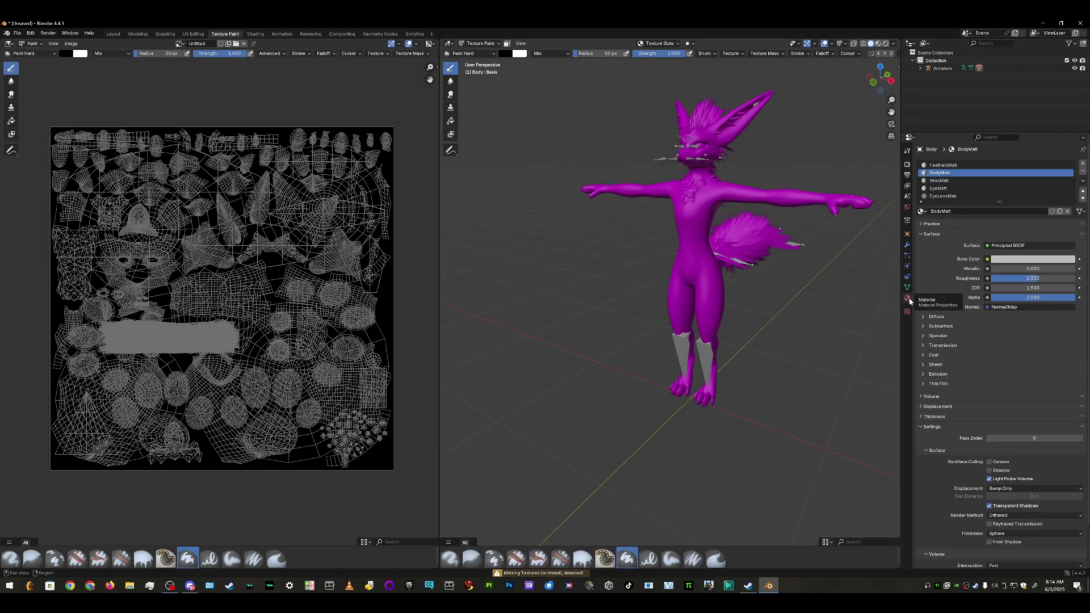
{"action": "left_click", "coordinate": [987, 259]}
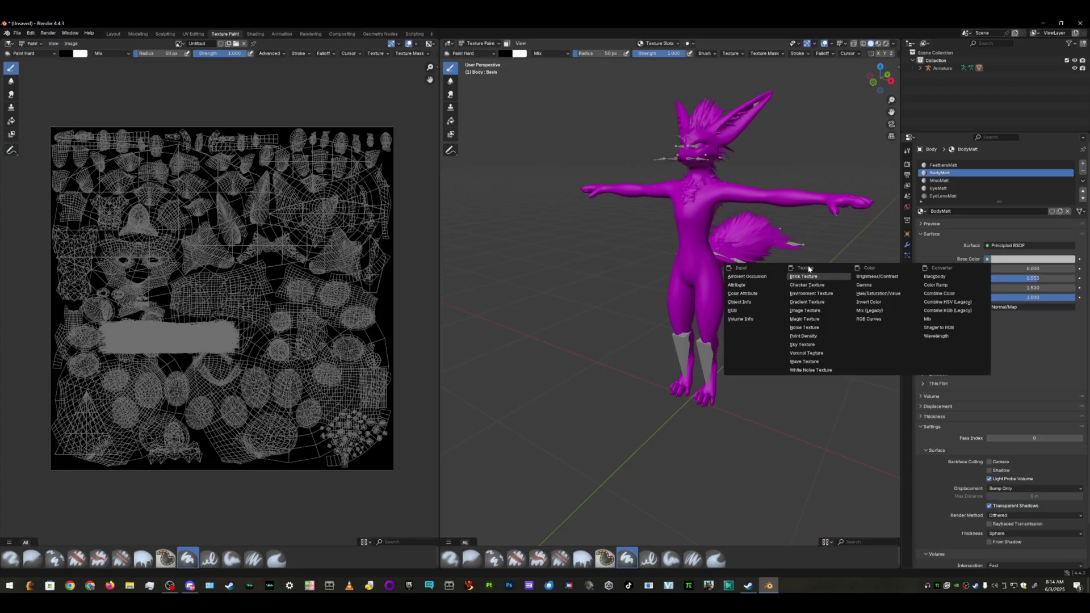
{"action": "left_click", "coordinate": [810, 311]}
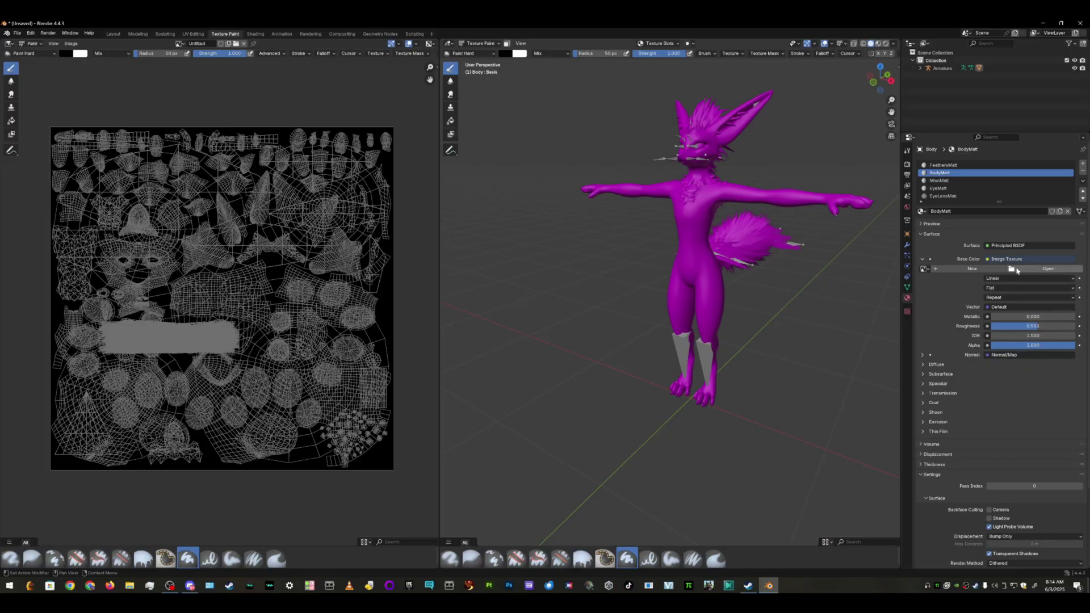
{"action": "left_click", "coordinate": [924, 269]}
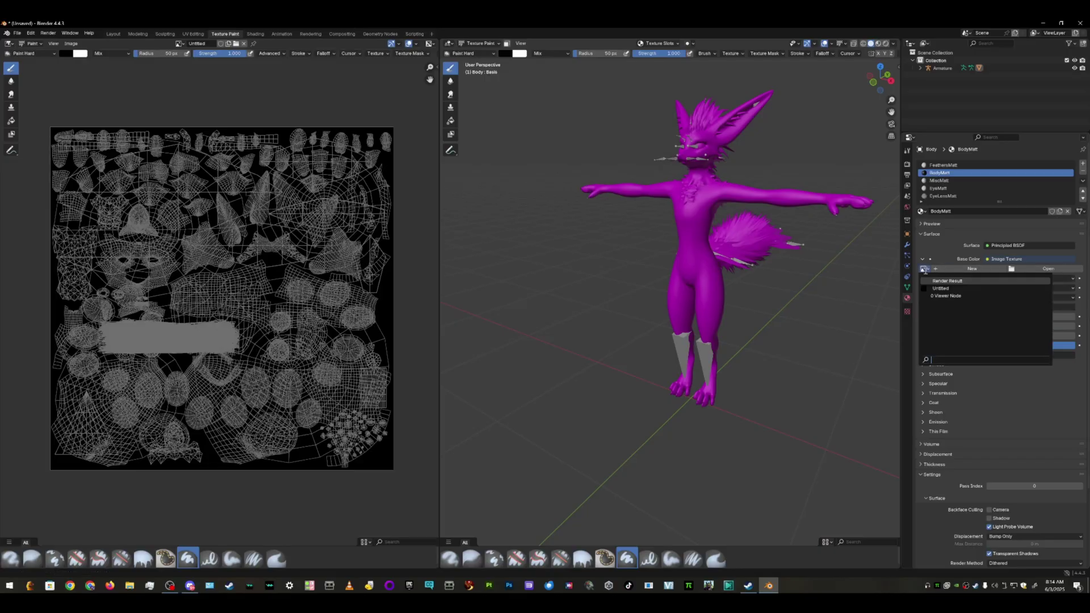
{"action": "left_click", "coordinate": [949, 289]}
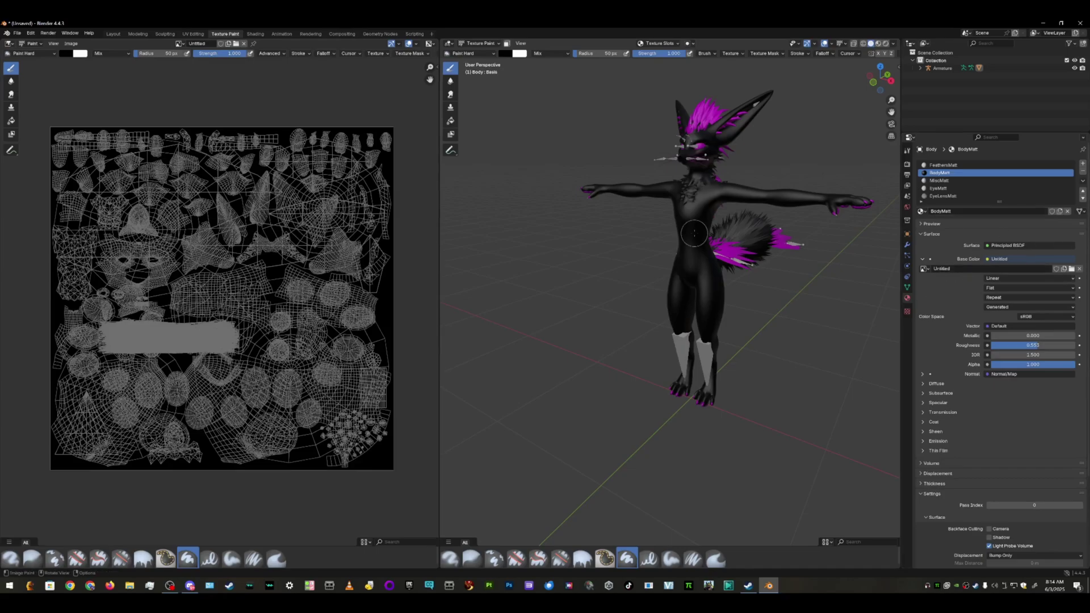
Step: Set the brush color to saturated blue, try a stroke across the avatar's arm and chest, and undo it
{"action": "scroll", "coordinate": [729, 207], "scroll_direction": "up", "scroll_amount": 4}
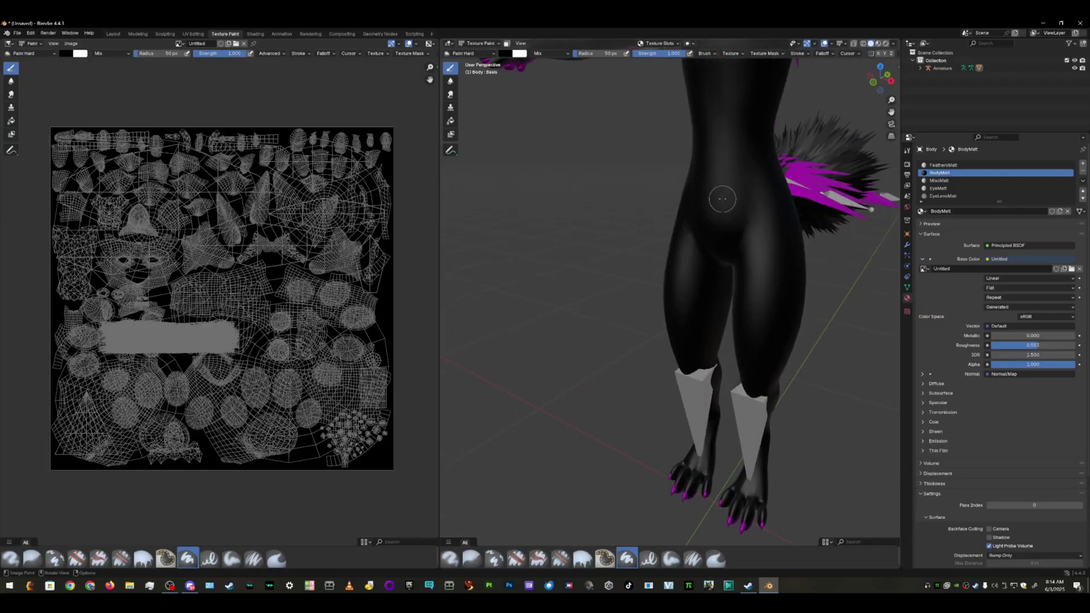
{"action": "scroll", "coordinate": [729, 208], "scroll_direction": "down", "scroll_amount": 4}
{"action": "left_click_drag", "start_coordinate": [891, 112], "coordinate": [820, 211]}
{"action": "left_click_drag", "start_coordinate": [880, 79], "coordinate": [905, 64]}
{"action": "scroll", "coordinate": [845, 111], "scroll_direction": "up", "scroll_amount": 3}
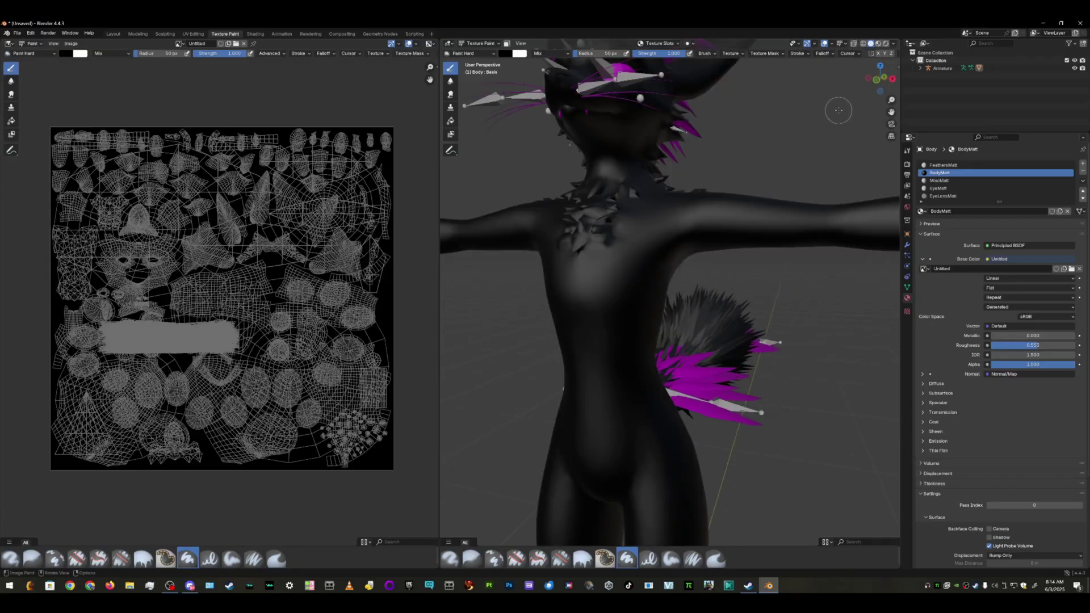
{"action": "scroll", "coordinate": [845, 112], "scroll_direction": "down", "scroll_amount": 1}
{"action": "left_click_drag", "start_coordinate": [890, 112], "coordinate": [930, 83]}
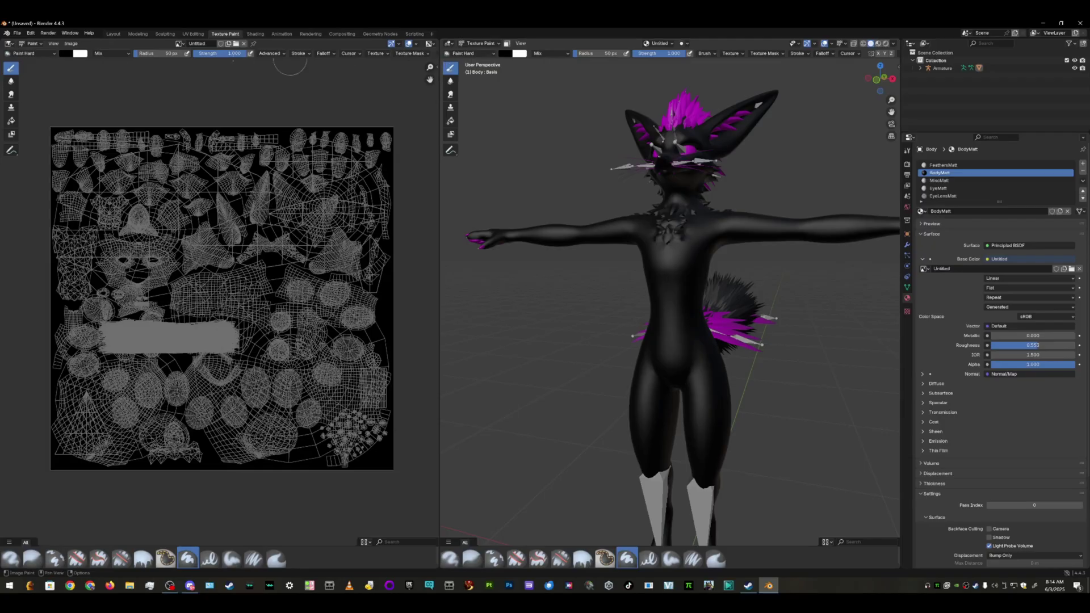
{"action": "left_click", "coordinate": [73, 58]}
{"action": "left_click", "coordinate": [65, 53]}
{"action": "left_click_drag", "start_coordinate": [133, 113], "coordinate": [133, 71]}
{"action": "left_click", "coordinate": [121, 82]}
{"action": "left_click_drag", "start_coordinate": [590, 243], "coordinate": [704, 263]}
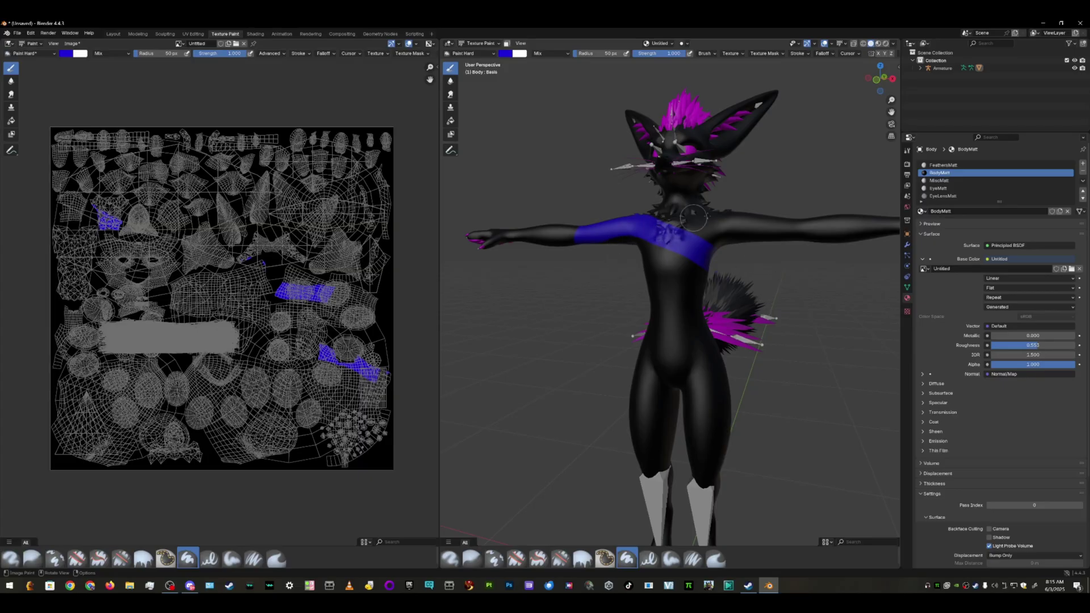
{"action": "key", "text": "ctrl+z"}
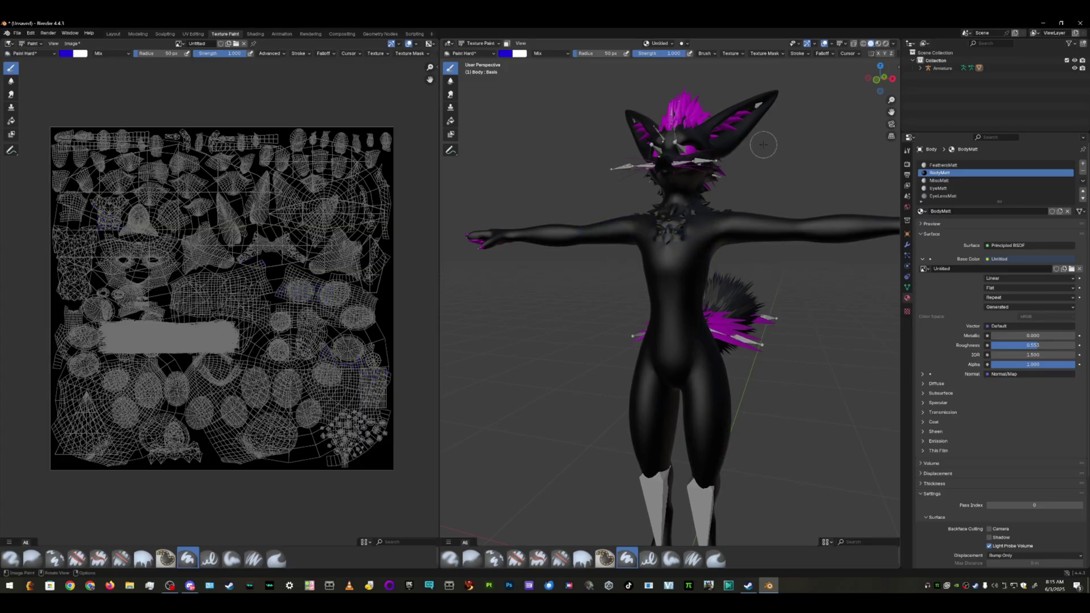
Step: Enable X-axis mirror symmetry for the paint brush
{"action": "left_click", "coordinate": [897, 67]}
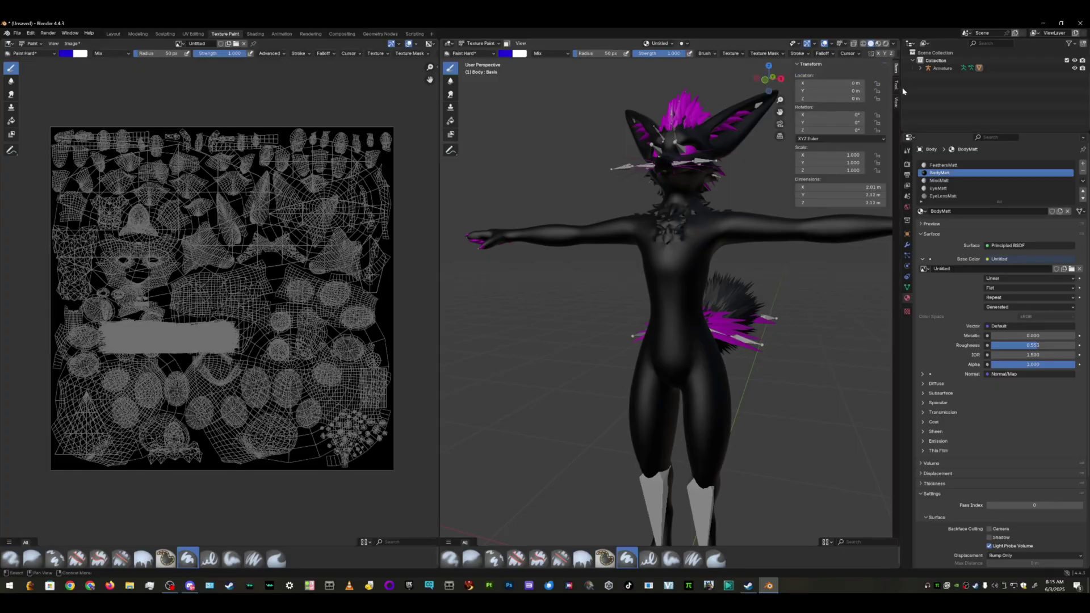
{"action": "left_click", "coordinate": [896, 86]}
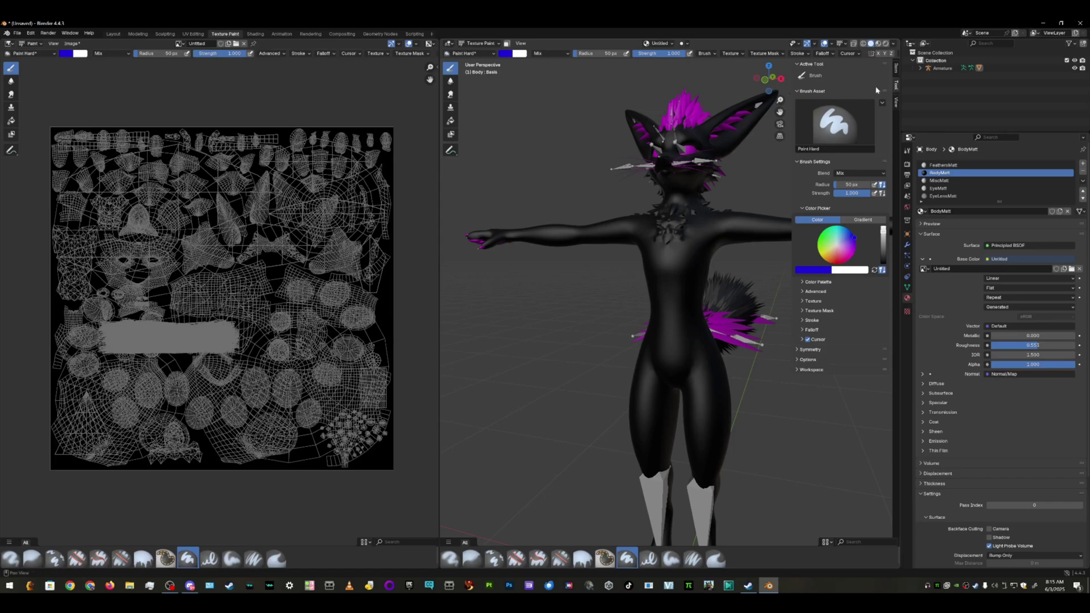
{"action": "left_click", "coordinate": [802, 350]}
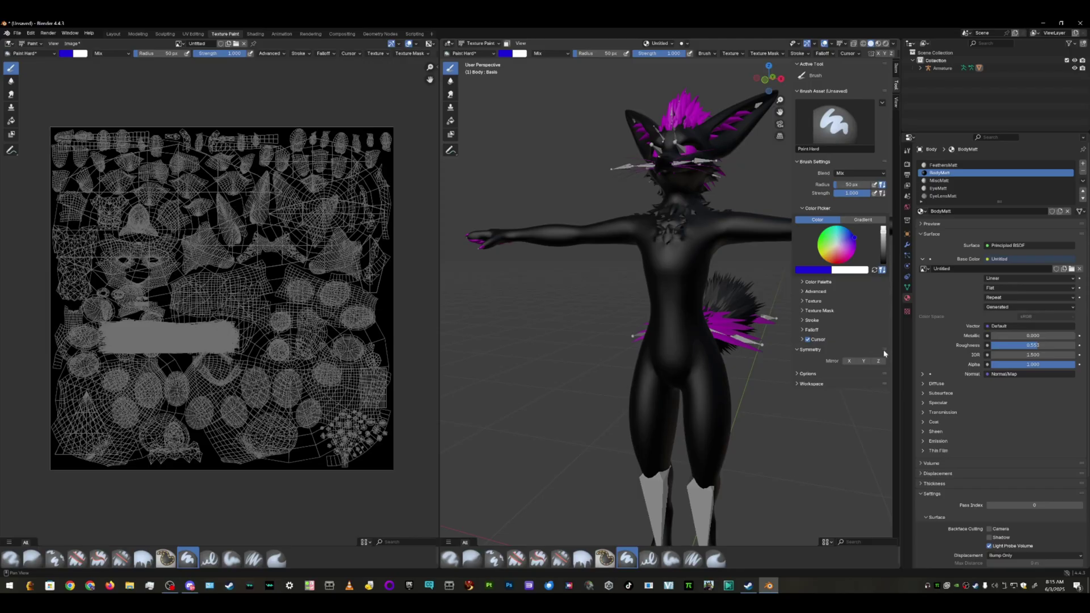
{"action": "left_click", "coordinate": [850, 362]}
{"action": "key", "text": "n"}
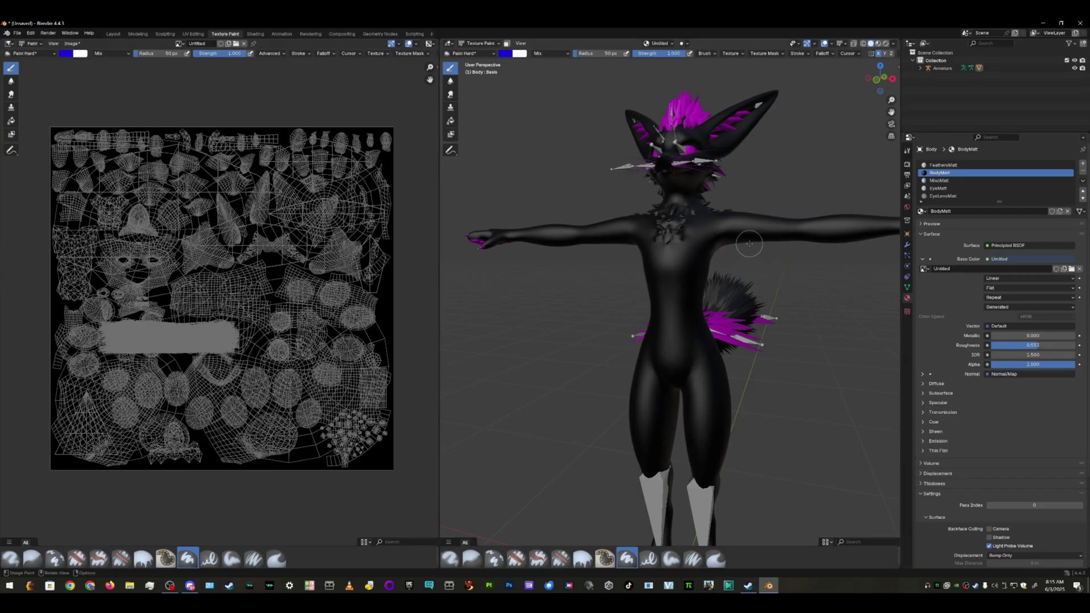
Step: Paint a wavy mirrored blue test stroke down the front of the avatar's torso
{"action": "scroll", "coordinate": [749, 244], "scroll_direction": "up", "scroll_amount": 5}
{"action": "scroll", "coordinate": [754, 204], "scroll_direction": "down", "scroll_amount": 3}
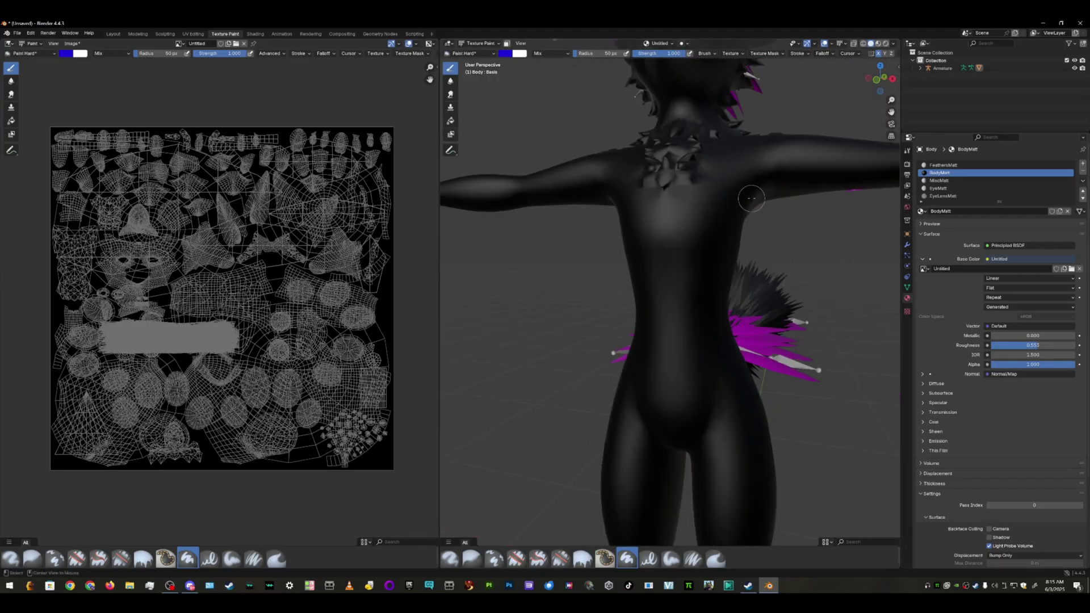
{"action": "mouse_move", "coordinate": [723, 203]}
{"action": "left_mouse_down"}
{"action": "mouse_move", "coordinate": [697, 221]}
{"action": "mouse_move", "coordinate": [711, 262]}
{"action": "mouse_move", "coordinate": [679, 315]}
{"action": "mouse_move", "coordinate": [693, 346]}
{"action": "left_mouse_up"}
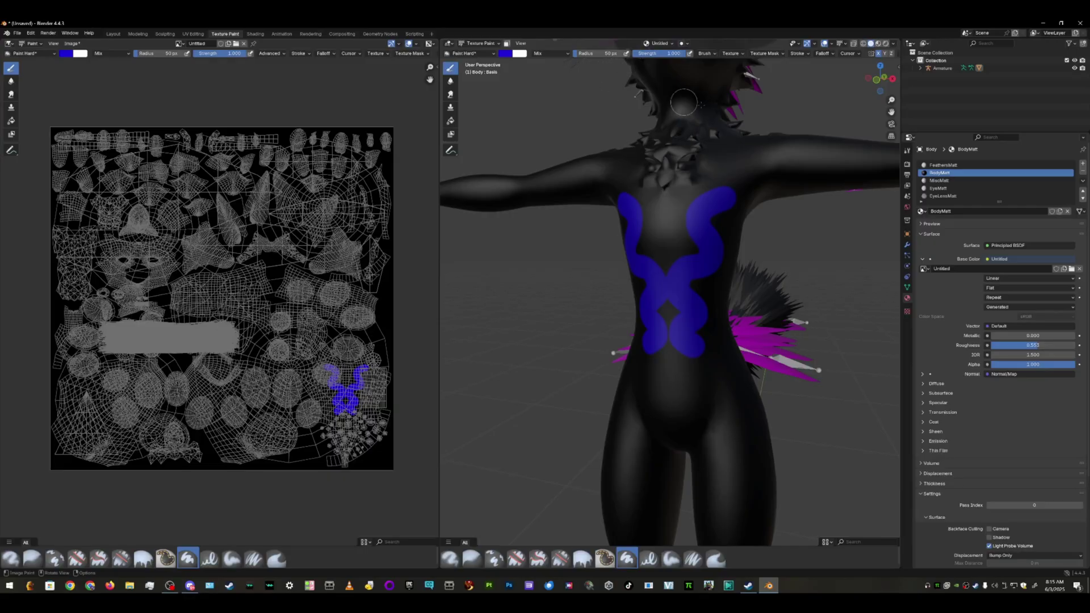
Step: Expand the brush's Stroke settings, test another mirrored blue stroke over the hips, and undo both test strokes
{"action": "left_click", "coordinate": [897, 68]}
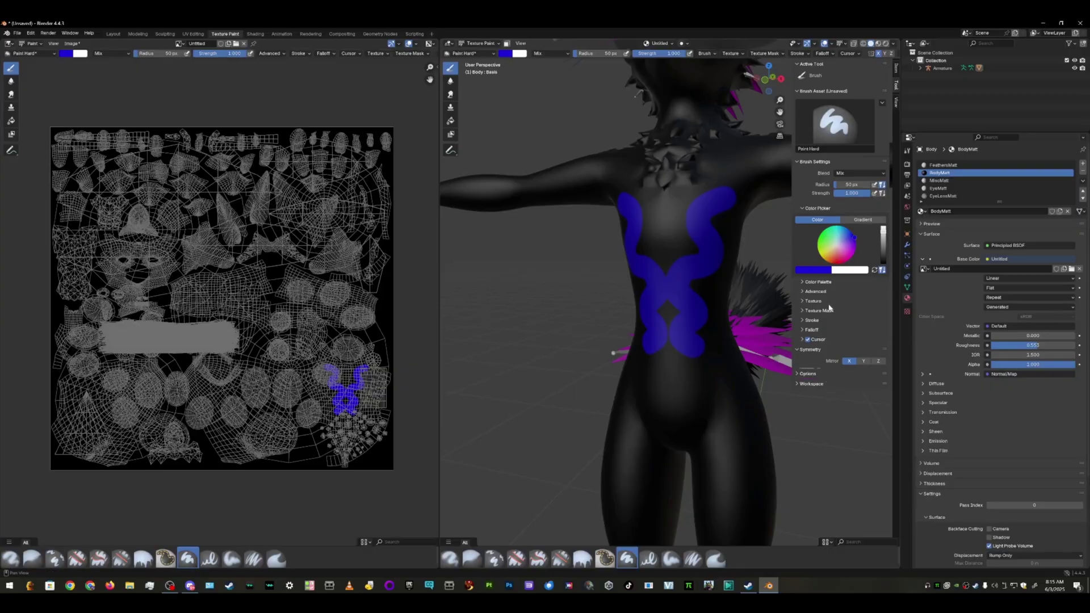
{"action": "left_click", "coordinate": [805, 322]}
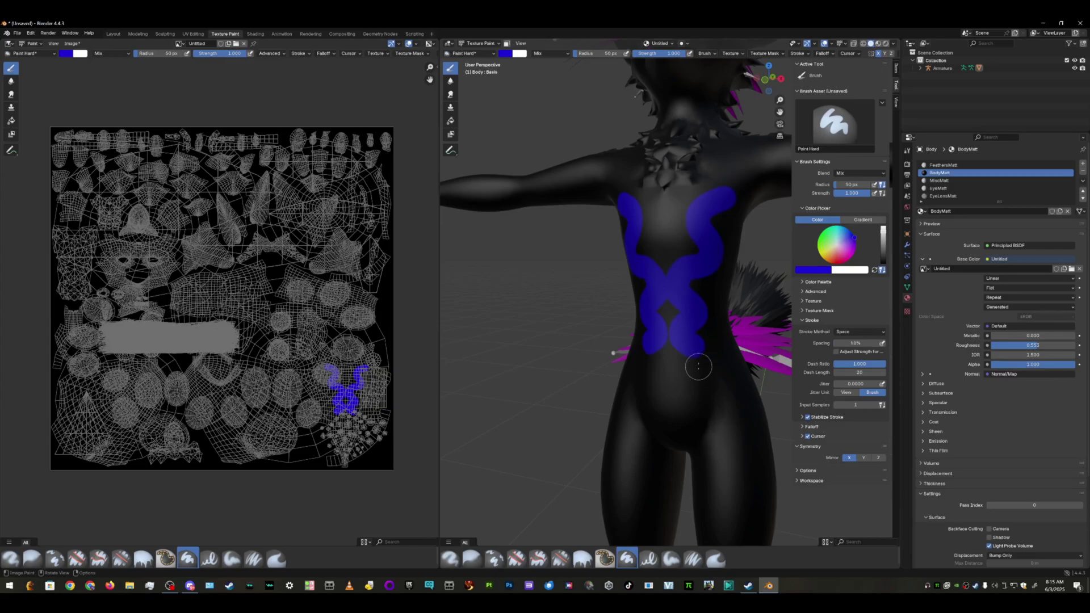
{"action": "mouse_move", "coordinate": [698, 363]}
{"action": "left_mouse_down"}
{"action": "mouse_move", "coordinate": [735, 405]}
{"action": "mouse_move", "coordinate": [690, 434]}
{"action": "mouse_move", "coordinate": [678, 399]}
{"action": "left_mouse_up"}
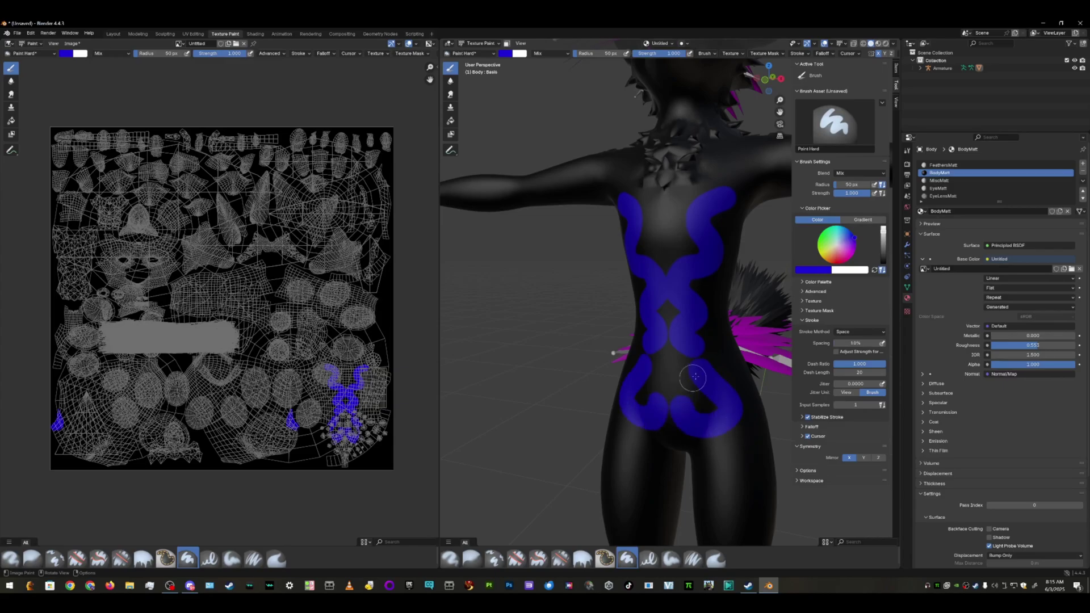
{"action": "key", "text": "ctrl+z"}
{"action": "key", "text": "ctrl+z"}
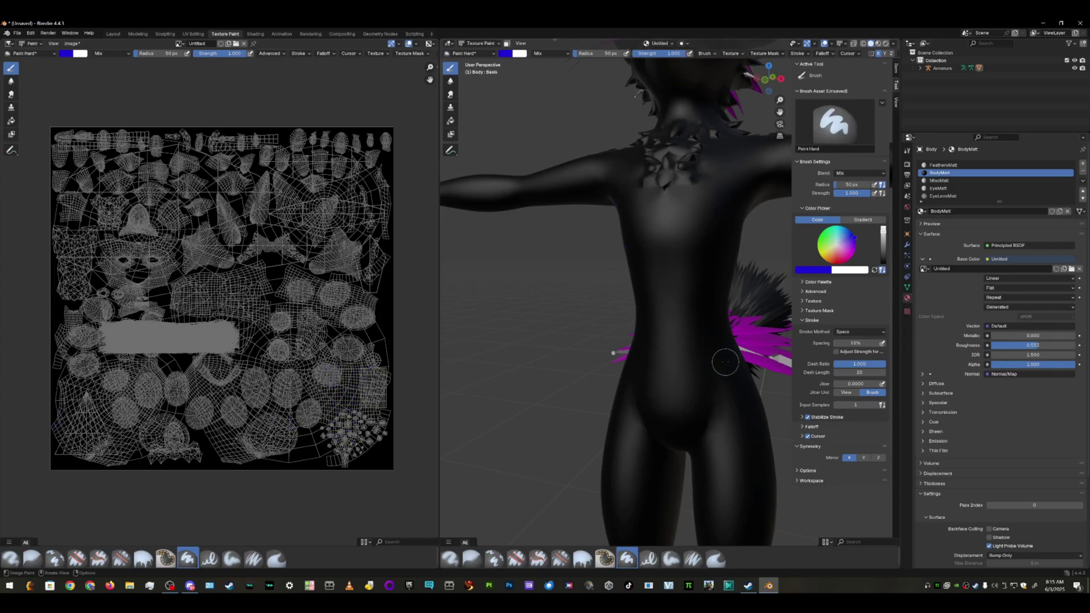
Step: Change the brush color to soft pink and paint a small patch on the middle of the avatar's torso
{"action": "scroll", "coordinate": [709, 159], "scroll_direction": "up", "scroll_amount": 5}
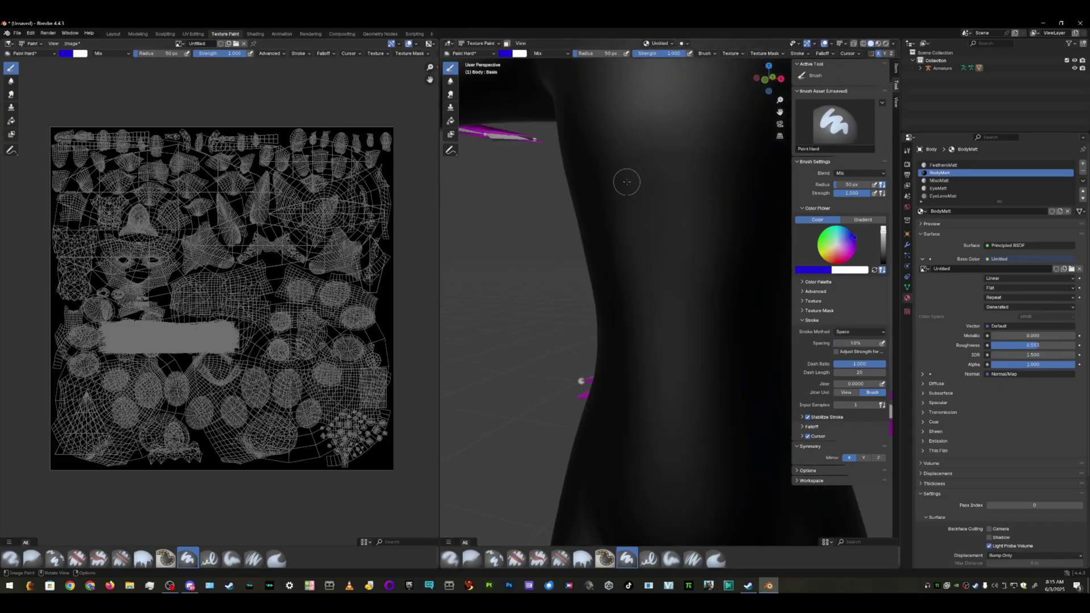
{"action": "left_click", "coordinate": [72, 54]}
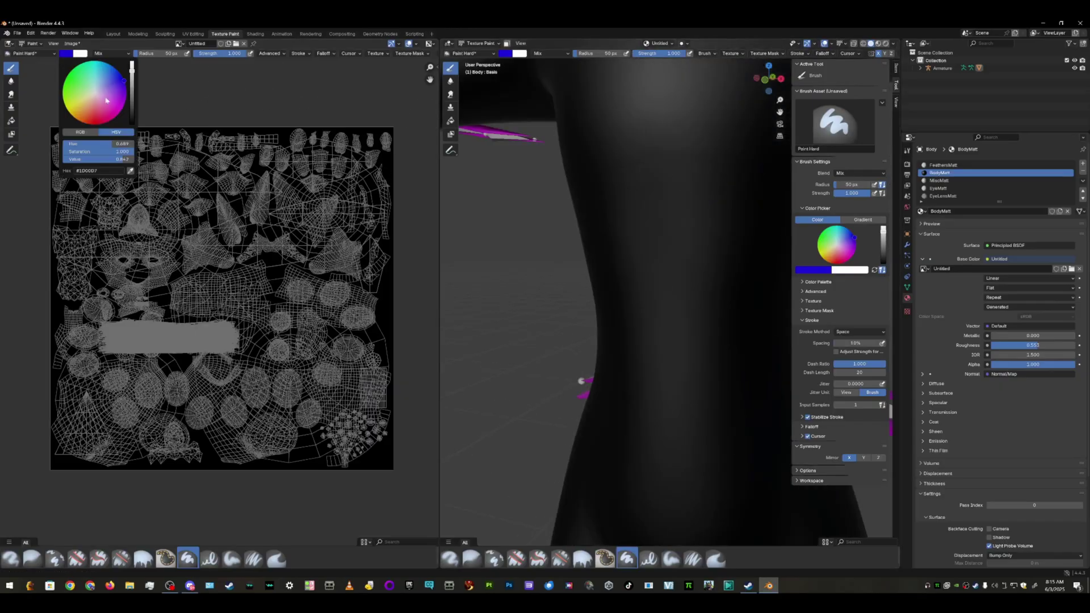
{"action": "left_click", "coordinate": [92, 111]}
{"action": "mouse_move", "coordinate": [92, 112]}
{"action": "left_mouse_down"}
{"action": "mouse_move", "coordinate": [115, 109]}
{"action": "mouse_move", "coordinate": [80, 107]}
{"action": "mouse_move", "coordinate": [94, 105]}
{"action": "left_mouse_up"}
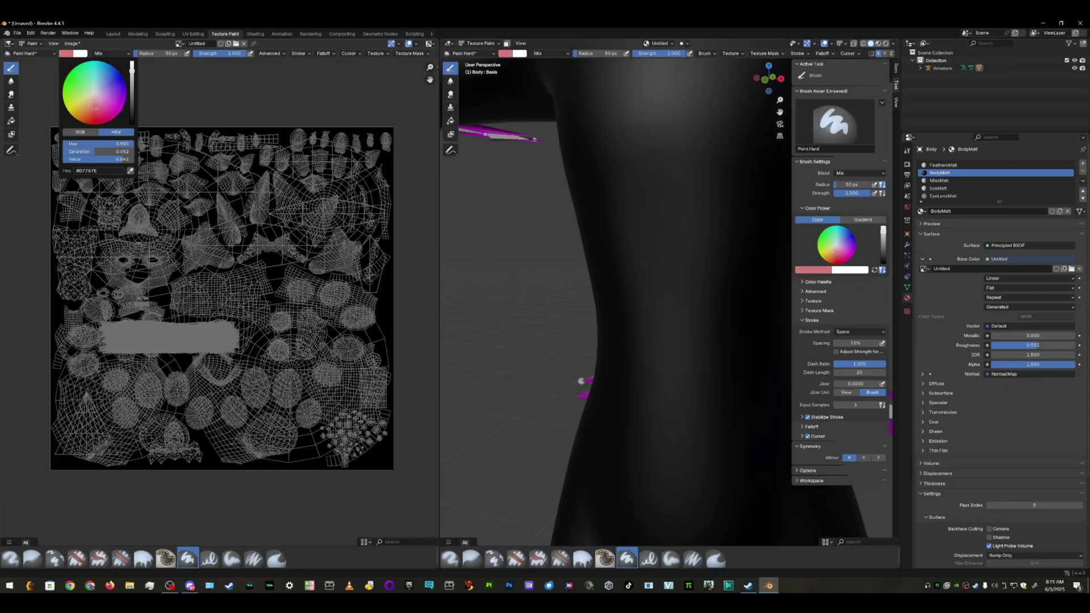
{"action": "scroll", "coordinate": [397, 111], "scroll_direction": "down", "scroll_amount": 6}
{"action": "mouse_move", "coordinate": [643, 189]}
{"action": "left_mouse_down"}
{"action": "mouse_move", "coordinate": [645, 281]}
{"action": "mouse_move", "coordinate": [680, 172]}
{"action": "left_mouse_up"}
{"action": "scroll", "coordinate": [657, 235], "scroll_direction": "down", "scroll_amount": 12}
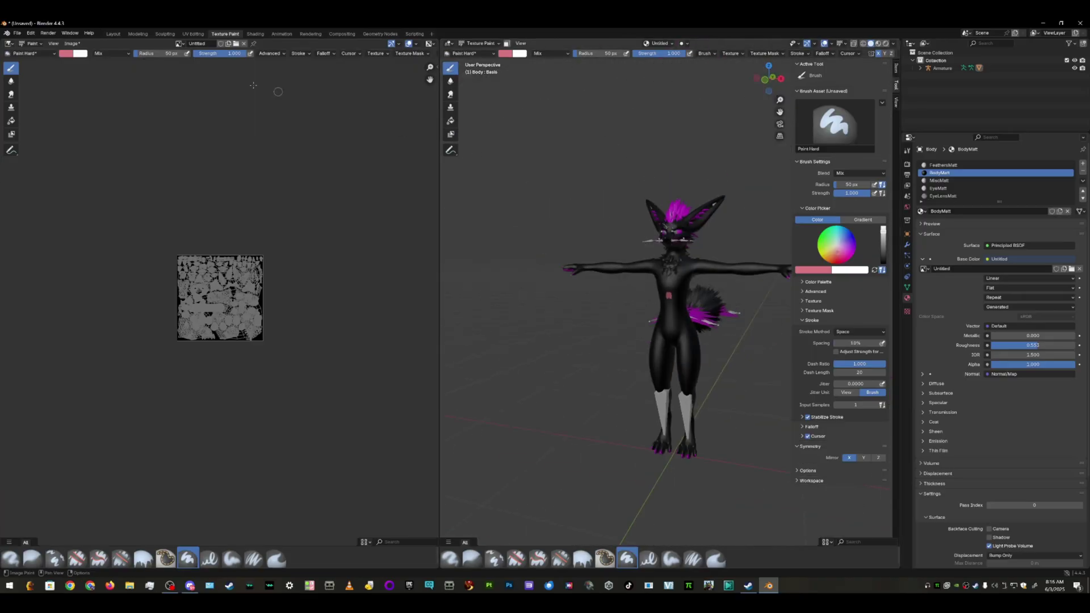
Step: Darken the brush color to a muted plum and paint over the entire front of the avatar's body
{"action": "left_click", "coordinate": [67, 54]}
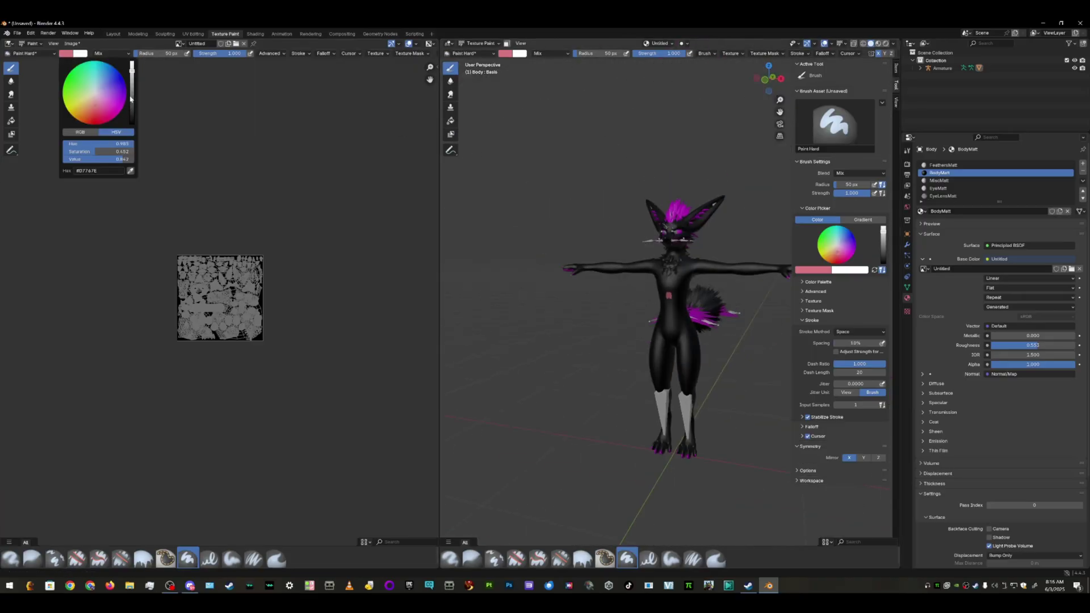
{"action": "mouse_move", "coordinate": [131, 99]}
{"action": "left_mouse_down"}
{"action": "mouse_move", "coordinate": [131, 108]}
{"action": "mouse_move", "coordinate": [131, 91]}
{"action": "mouse_move", "coordinate": [100, 106]}
{"action": "left_mouse_up"}
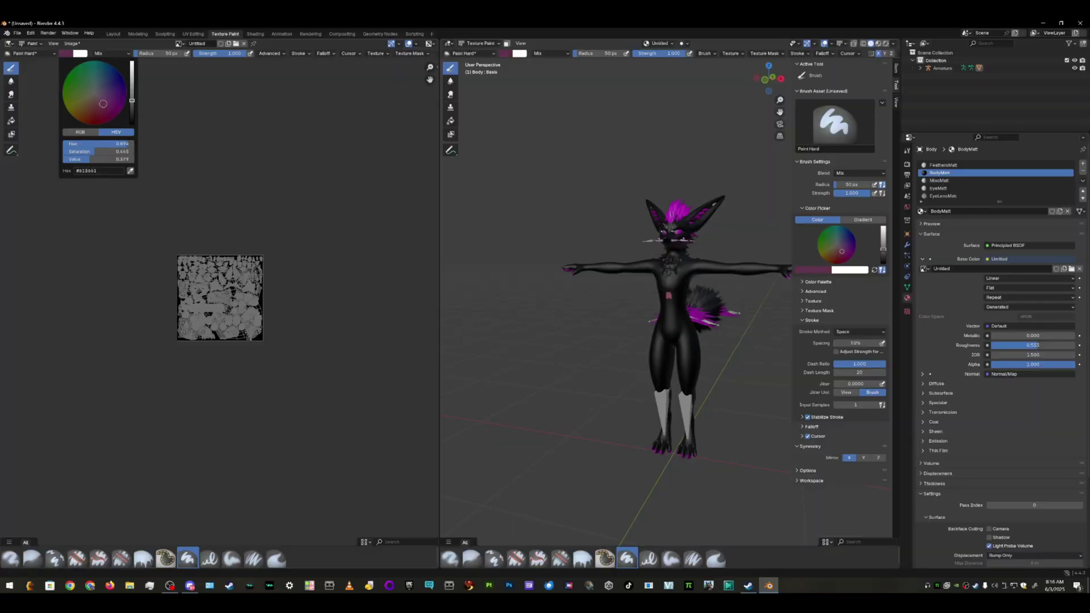
{"action": "mouse_move", "coordinate": [673, 299]}
{"action": "left_mouse_down"}
{"action": "mouse_move", "coordinate": [670, 342]}
{"action": "mouse_move", "coordinate": [702, 253]}
{"action": "mouse_move", "coordinate": [787, 267]}
{"action": "mouse_move", "coordinate": [539, 270]}
{"action": "mouse_move", "coordinate": [616, 230]}
{"action": "mouse_move", "coordinate": [704, 207]}
{"action": "mouse_move", "coordinate": [755, 167]}
{"action": "mouse_move", "coordinate": [687, 363]}
{"action": "mouse_move", "coordinate": [678, 472]}
{"action": "mouse_move", "coordinate": [662, 499]}
{"action": "mouse_move", "coordinate": [680, 240]}
{"action": "mouse_move", "coordinate": [713, 379]}
{"action": "mouse_move", "coordinate": [655, 526]}
{"action": "mouse_move", "coordinate": [730, 213]}
{"action": "left_mouse_up"}
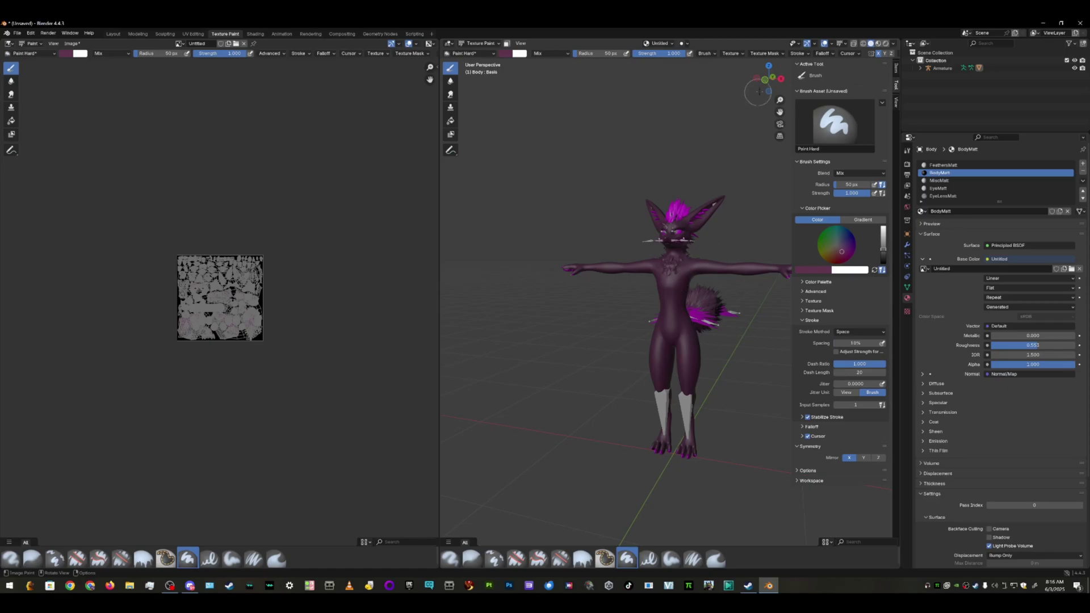
{"action": "left_click_drag", "start_coordinate": [759, 91], "coordinate": [754, 145]}
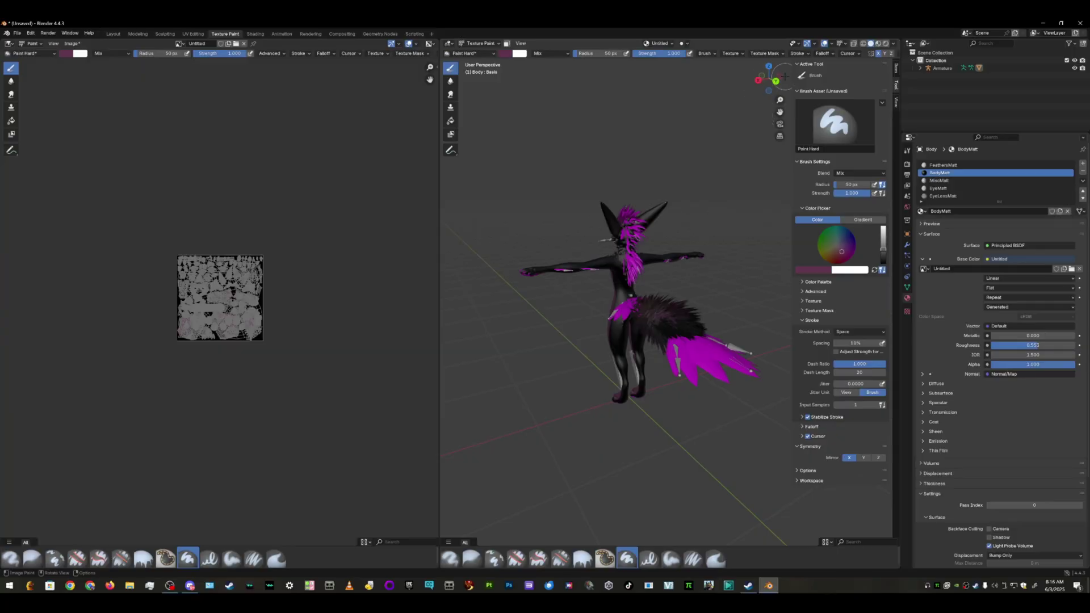
Step: Paint the muted plum over the back, tail and sides of the avatar's body, including the arms and legs
{"action": "left_click_drag", "start_coordinate": [765, 82], "coordinate": [756, 99]}
{"action": "mouse_move", "coordinate": [561, 256]}
{"action": "left_mouse_down"}
{"action": "mouse_move", "coordinate": [735, 250]}
{"action": "mouse_move", "coordinate": [611, 221]}
{"action": "mouse_move", "coordinate": [745, 146]}
{"action": "mouse_move", "coordinate": [668, 189]}
{"action": "mouse_move", "coordinate": [639, 385]}
{"action": "mouse_move", "coordinate": [658, 400]}
{"action": "mouse_move", "coordinate": [658, 316]}
{"action": "mouse_move", "coordinate": [695, 359]}
{"action": "mouse_move", "coordinate": [699, 393]}
{"action": "mouse_move", "coordinate": [658, 455]}
{"action": "left_mouse_up"}
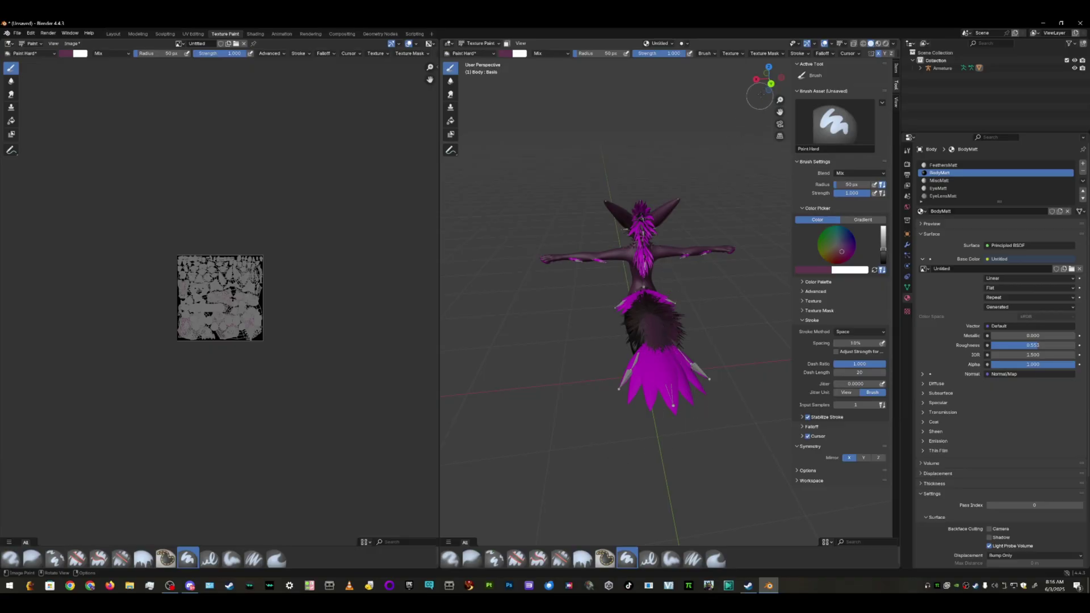
{"action": "mouse_move", "coordinate": [766, 81]}
{"action": "left_mouse_down"}
{"action": "mouse_move", "coordinate": [865, 66]}
{"action": "mouse_move", "coordinate": [879, 37]}
{"action": "left_mouse_up"}
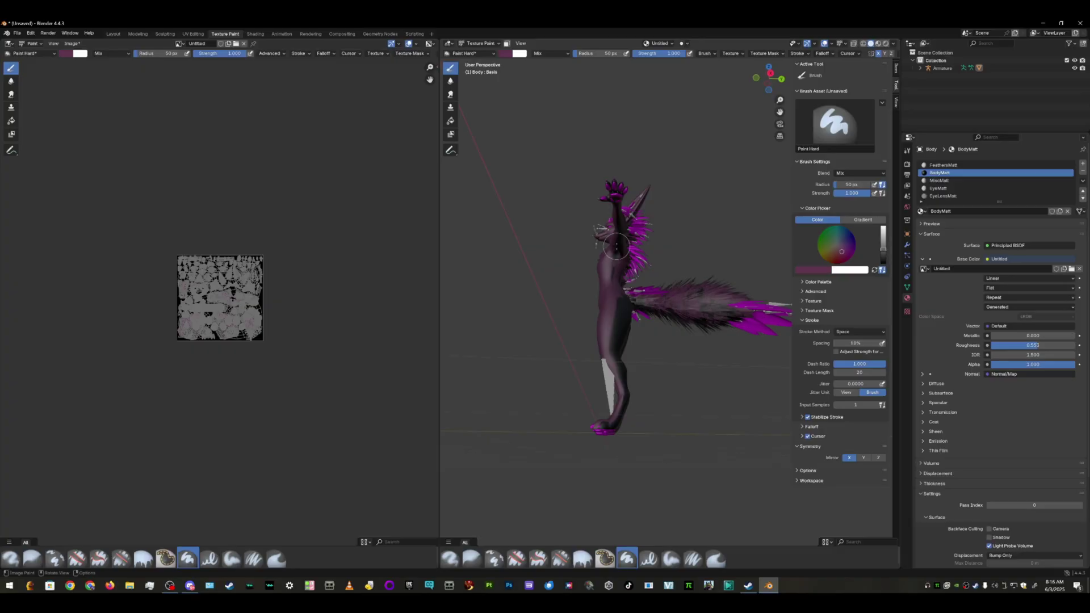
{"action": "mouse_move", "coordinate": [617, 247]}
{"action": "left_mouse_down"}
{"action": "mouse_move", "coordinate": [628, 448]}
{"action": "mouse_move", "coordinate": [573, 460]}
{"action": "mouse_move", "coordinate": [617, 377]}
{"action": "left_mouse_up"}
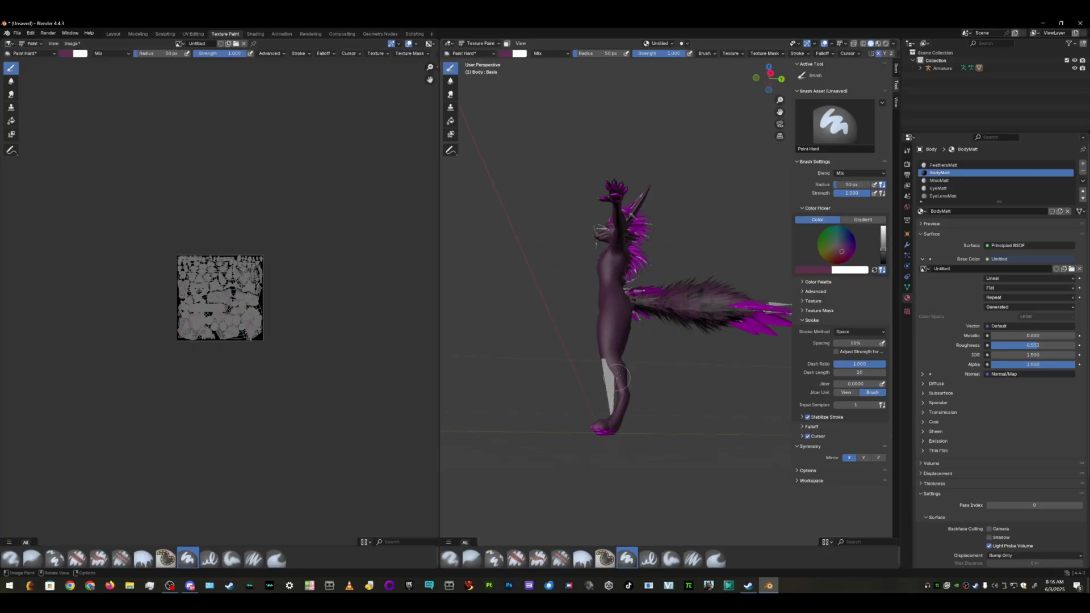
Step: Darken the brush color to a deep, near-black plum and paint a mirrored oval patch over the avatar's chest
{"action": "left_click_drag", "start_coordinate": [763, 82], "coordinate": [860, 90]}
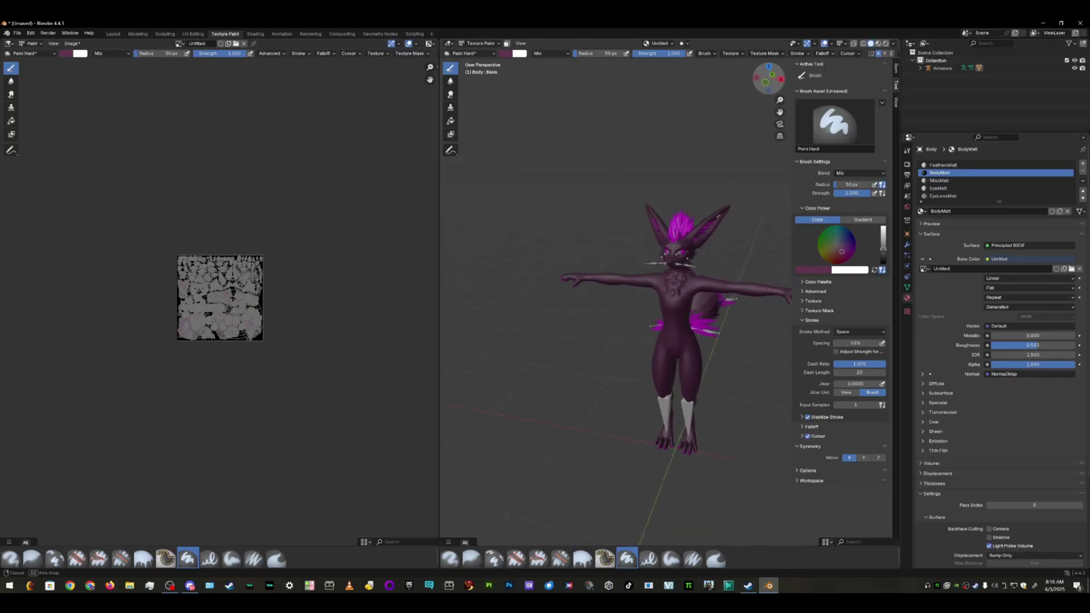
{"action": "scroll", "coordinate": [723, 125], "scroll_direction": "up", "scroll_amount": 3}
{"action": "scroll", "coordinate": [722, 124], "scroll_direction": "up", "scroll_amount": 4}
{"action": "scroll", "coordinate": [730, 124], "scroll_direction": "down", "scroll_amount": 4}
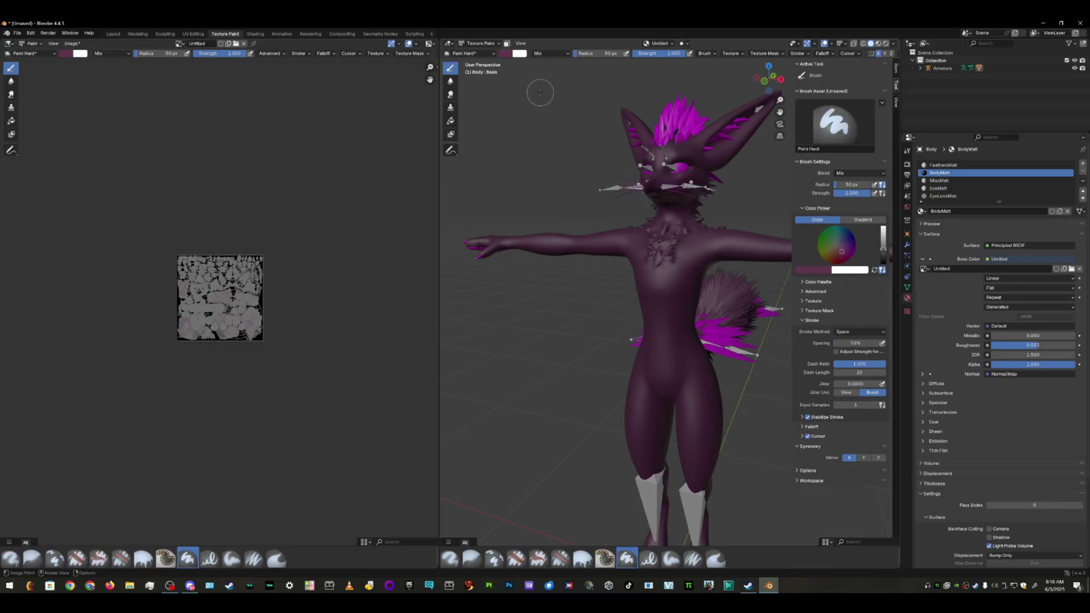
{"action": "left_click", "coordinate": [506, 54]}
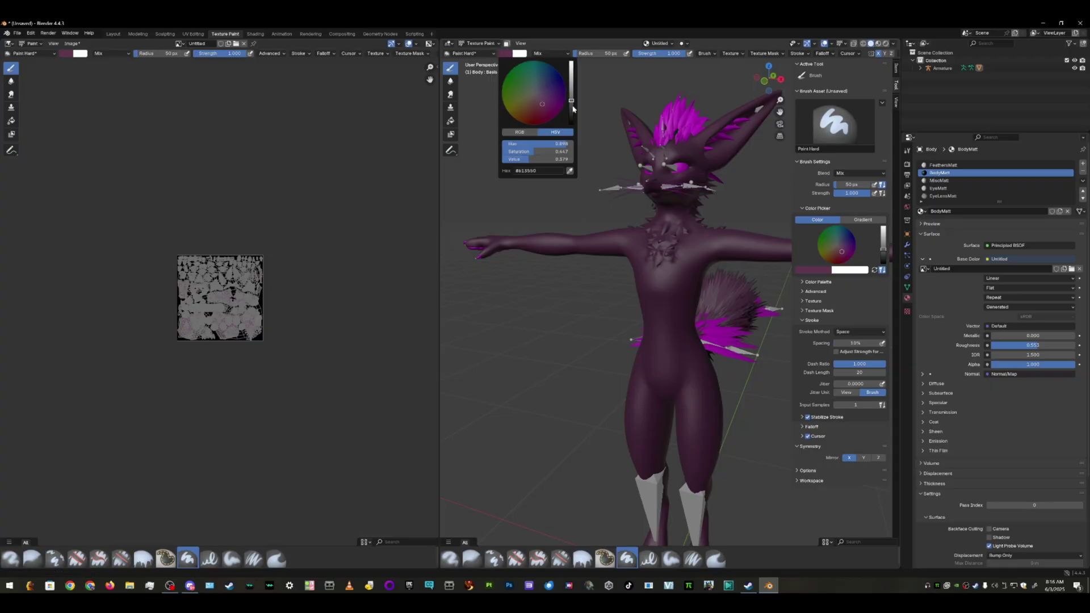
{"action": "left_click_drag", "start_coordinate": [573, 108], "coordinate": [572, 118]}
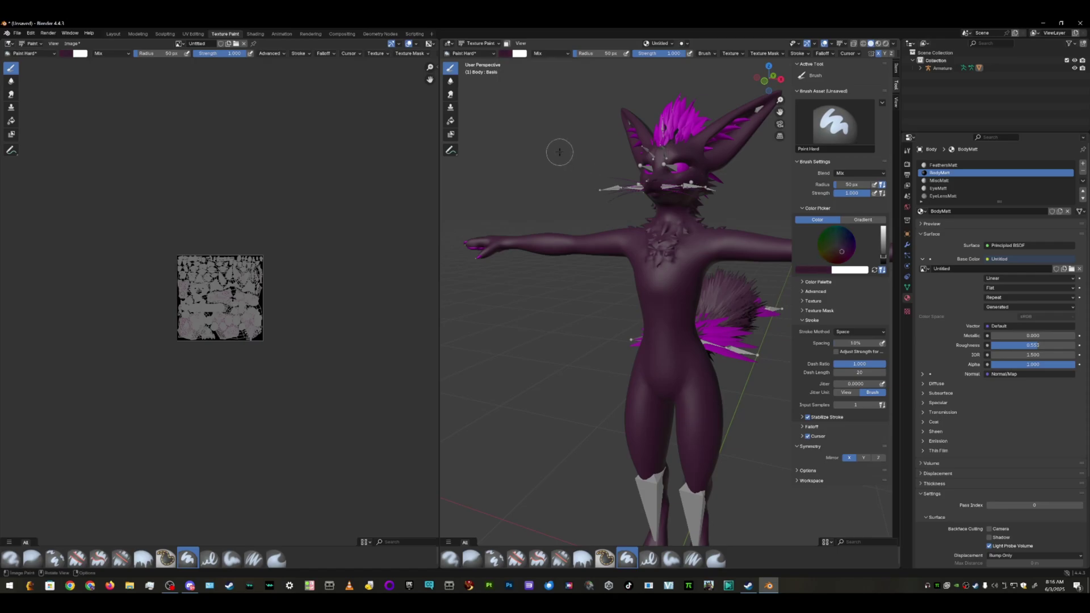
{"action": "scroll", "coordinate": [612, 197], "scroll_direction": "up", "scroll_amount": 4}
{"action": "mouse_move", "coordinate": [637, 175]}
{"action": "left_mouse_down"}
{"action": "mouse_move", "coordinate": [686, 108]}
{"action": "mouse_move", "coordinate": [689, 223]}
{"action": "mouse_move", "coordinate": [639, 363]}
{"action": "mouse_move", "coordinate": [692, 50]}
{"action": "mouse_move", "coordinate": [631, 299]}
{"action": "mouse_move", "coordinate": [690, 193]}
{"action": "mouse_move", "coordinate": [670, 60]}
{"action": "mouse_move", "coordinate": [629, 300]}
{"action": "left_mouse_up"}
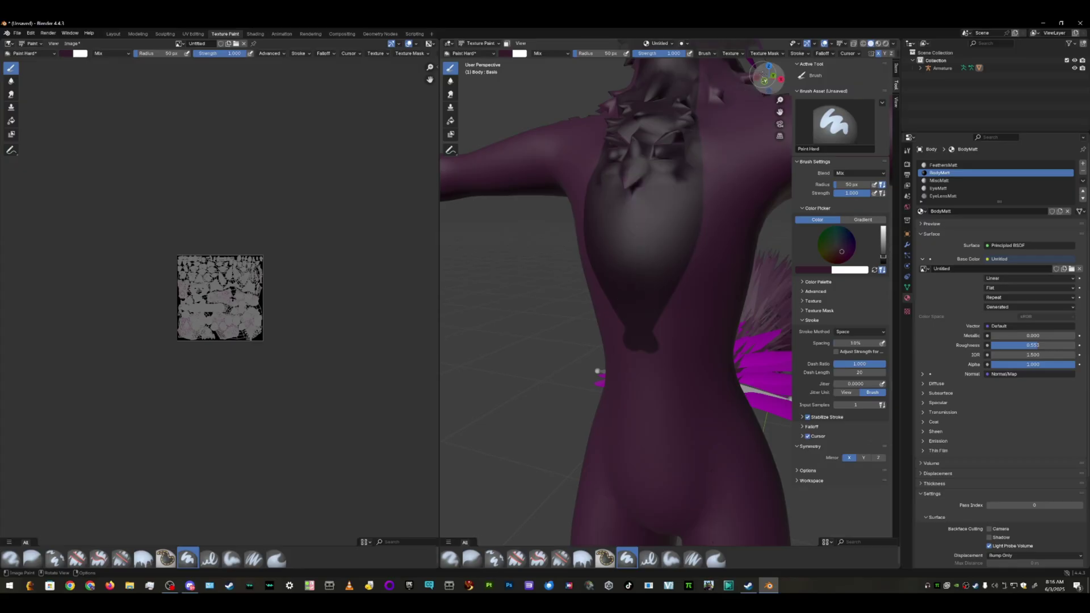
Step: Extend the dark patch into a centered stripe down the belly to the hips, and darken the neck and snout
{"action": "mouse_move", "coordinate": [756, 78]}
{"action": "left_mouse_down"}
{"action": "mouse_move", "coordinate": [786, 87]}
{"action": "mouse_move", "coordinate": [757, 115]}
{"action": "mouse_move", "coordinate": [673, 123]}
{"action": "left_mouse_up"}
{"action": "scroll", "coordinate": [756, 79], "scroll_direction": "down", "scroll_amount": 4}
{"action": "mouse_move", "coordinate": [655, 198]}
{"action": "left_mouse_down"}
{"action": "mouse_move", "coordinate": [645, 153]}
{"action": "mouse_move", "coordinate": [630, 152]}
{"action": "mouse_move", "coordinate": [630, 272]}
{"action": "mouse_move", "coordinate": [652, 454]}
{"action": "left_mouse_up"}
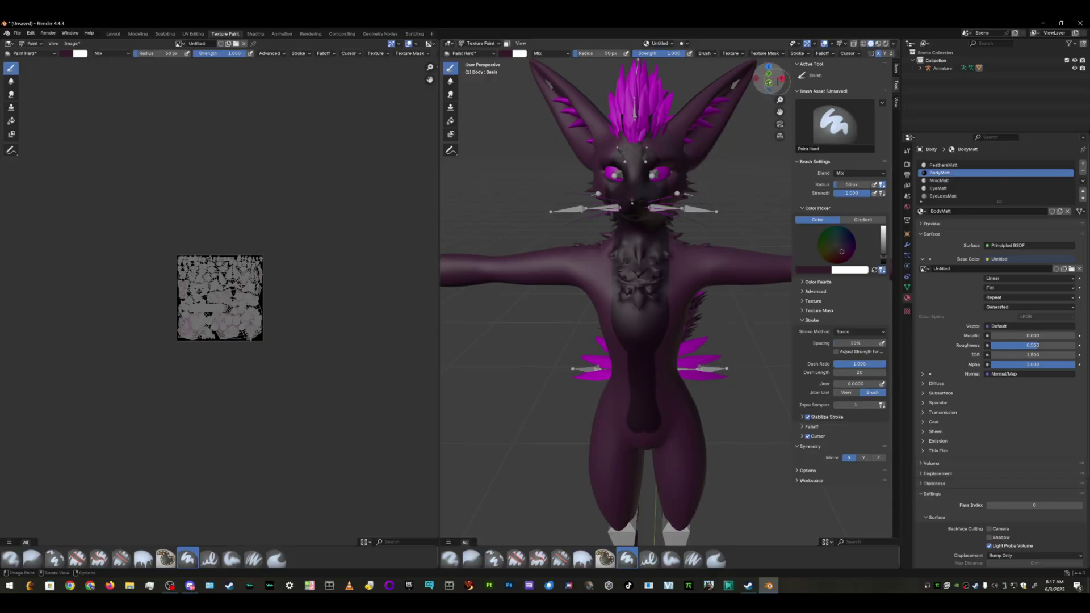
{"action": "left_click_drag", "start_coordinate": [777, 76], "coordinate": [714, 73]}
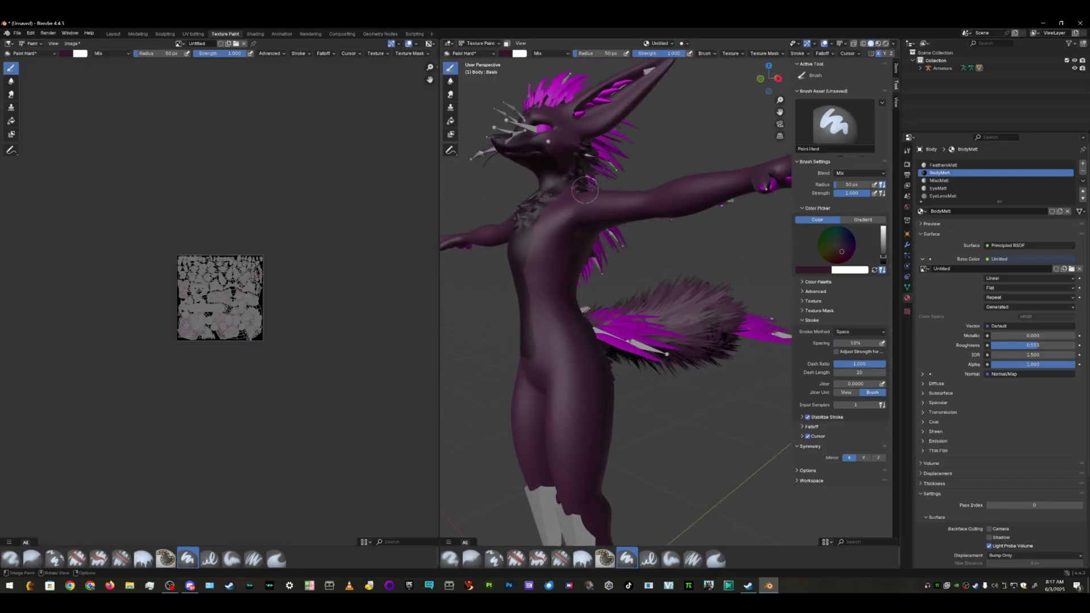
{"action": "left_click", "coordinate": [509, 57]}
{"action": "left_click_drag", "start_coordinate": [770, 80], "coordinate": [823, 80]}
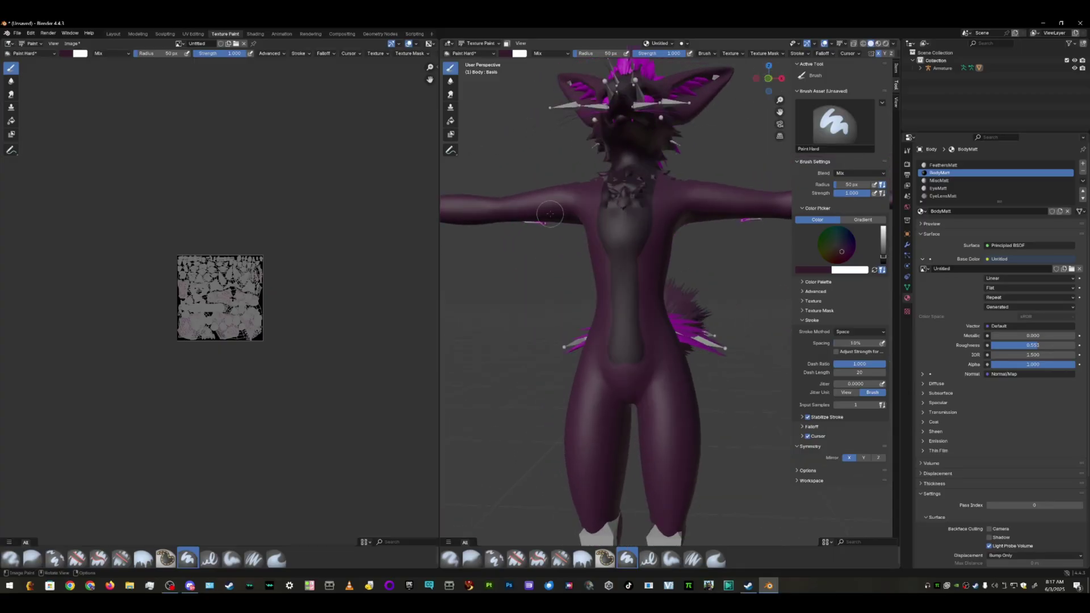
{"action": "scroll", "coordinate": [566, 226], "scroll_direction": "down", "scroll_amount": 3}
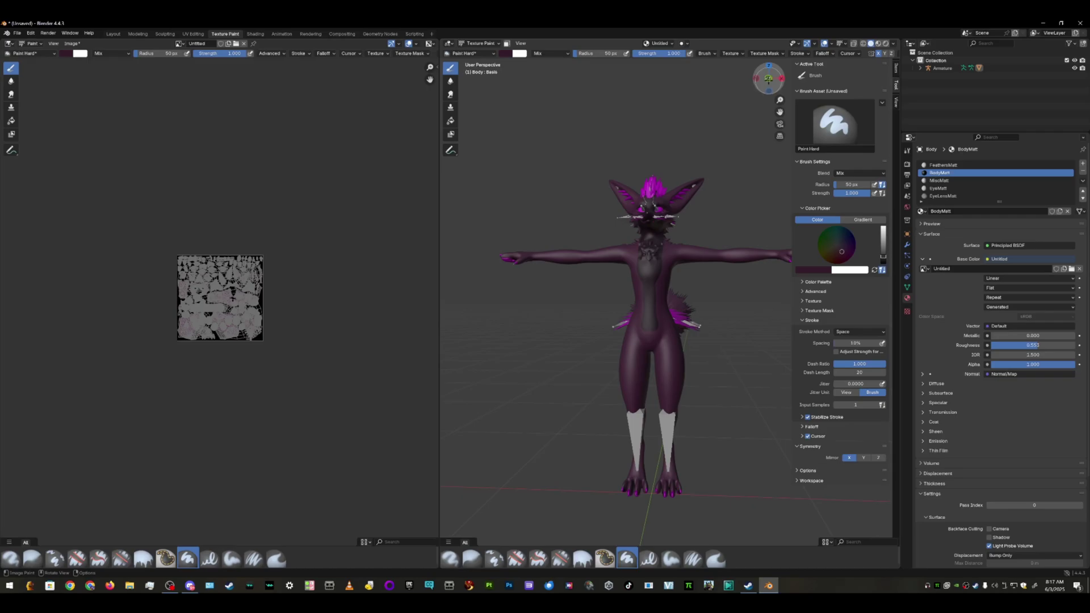
{"action": "mouse_move", "coordinate": [767, 80]}
{"action": "left_mouse_down"}
{"action": "mouse_move", "coordinate": [763, 99]}
{"action": "mouse_move", "coordinate": [769, 78]}
{"action": "left_mouse_up"}
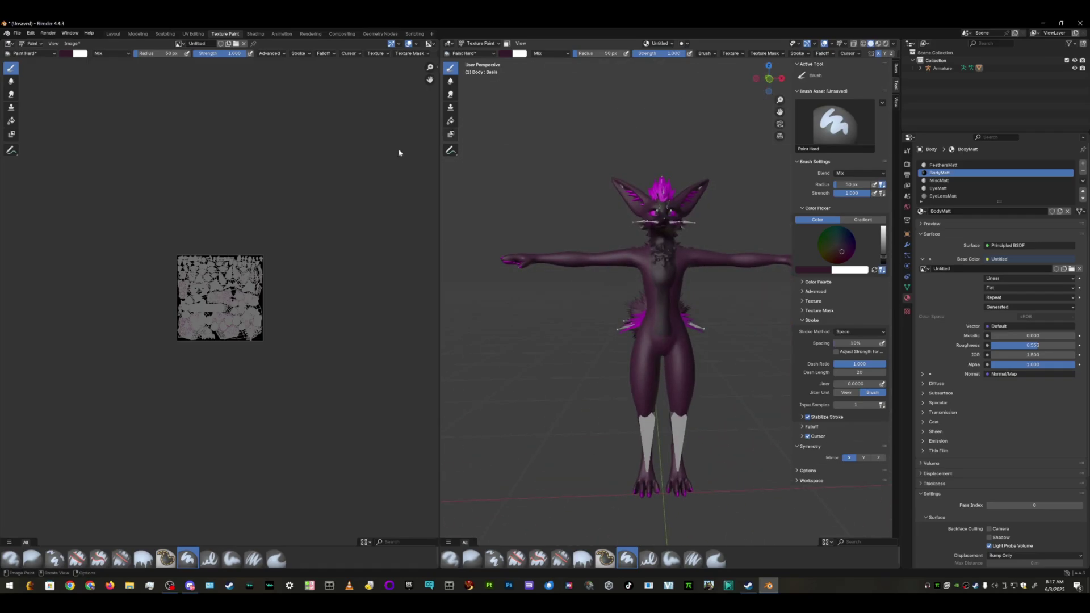